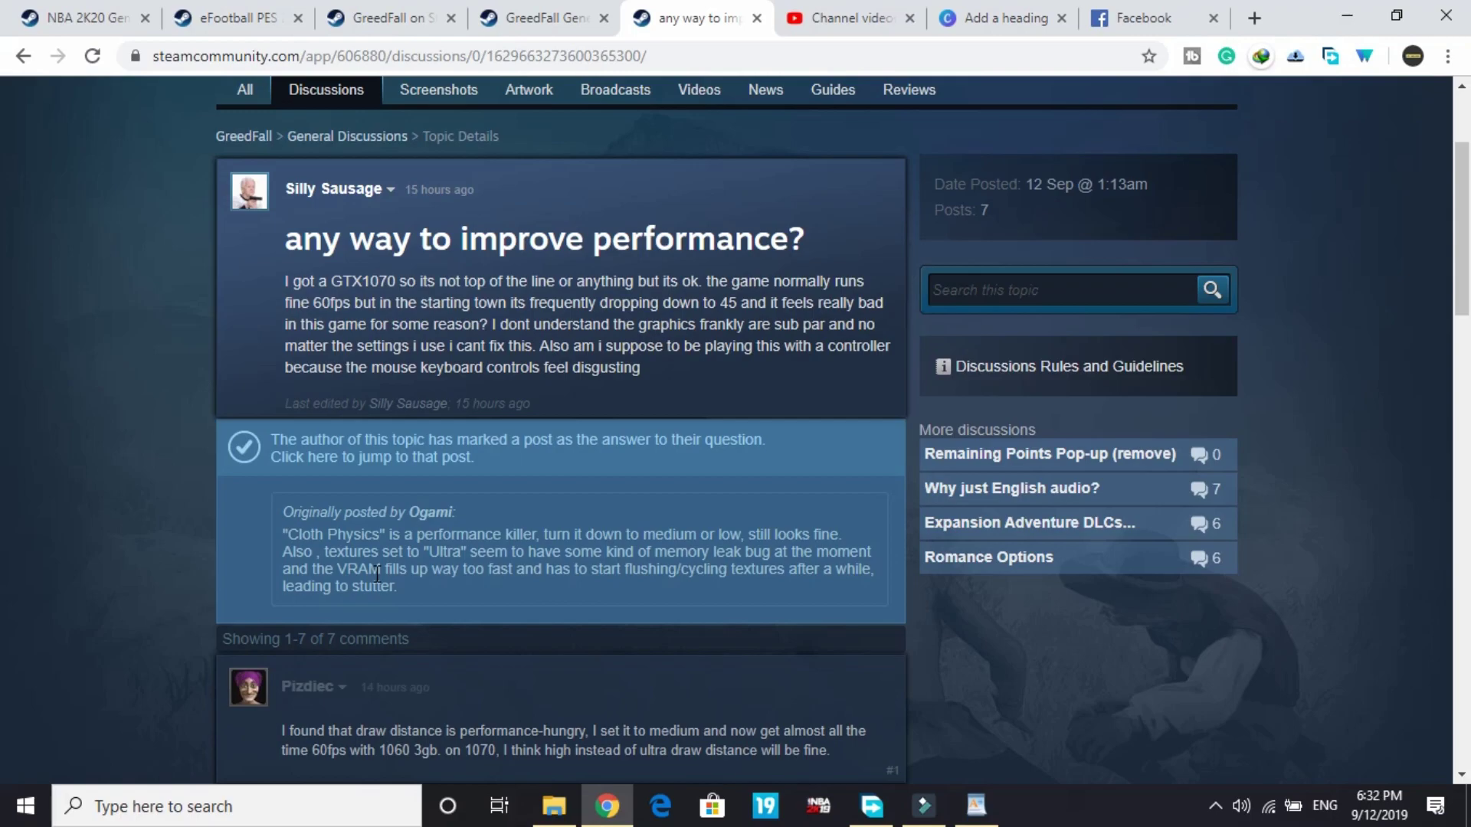
Scroll to the accepted answer and select its quote about Cloth Physics and Ultra textures.
{"action": "scroll", "coordinate": [467, 370], "scroll_direction": "down", "scroll_amount": 2}
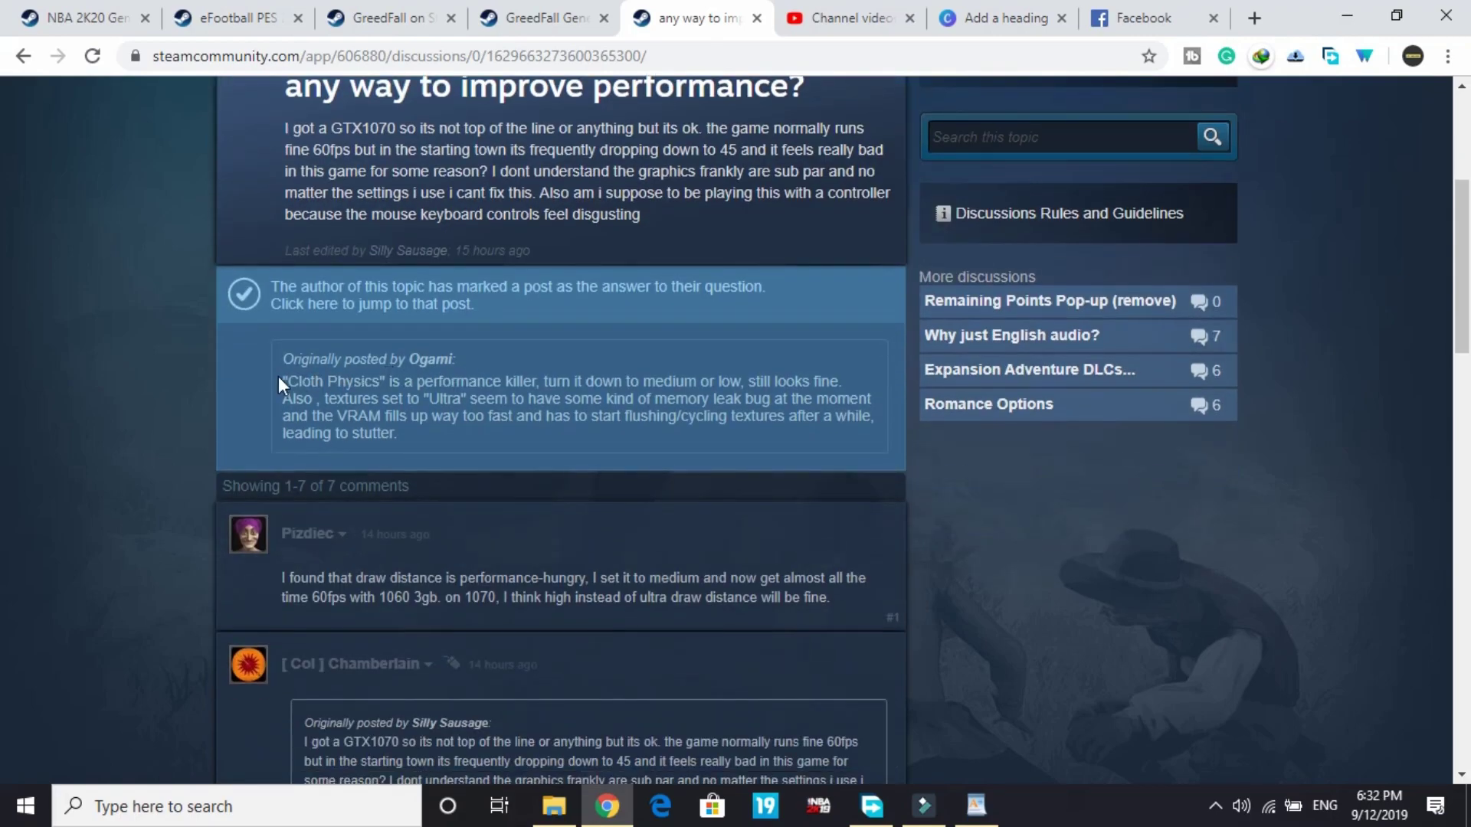
{"action": "left_click_drag", "start_coordinate": [280, 379], "coordinate": [402, 440]}
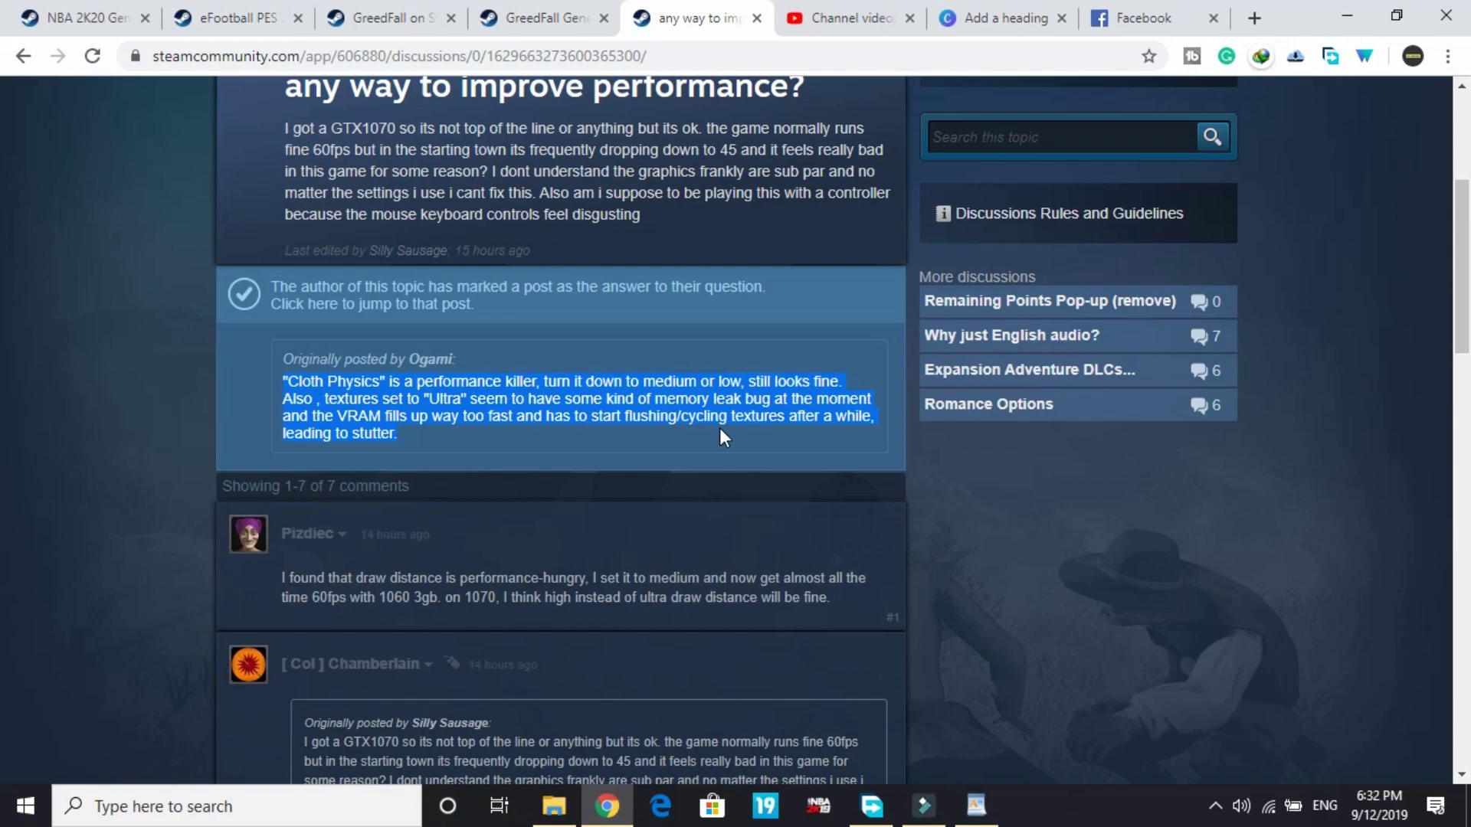
In the WordPad notes, review the Shadows Medium, Cloth physics Medium/Low and SSAO High settings.
{"action": "left_click", "coordinate": [975, 805]}
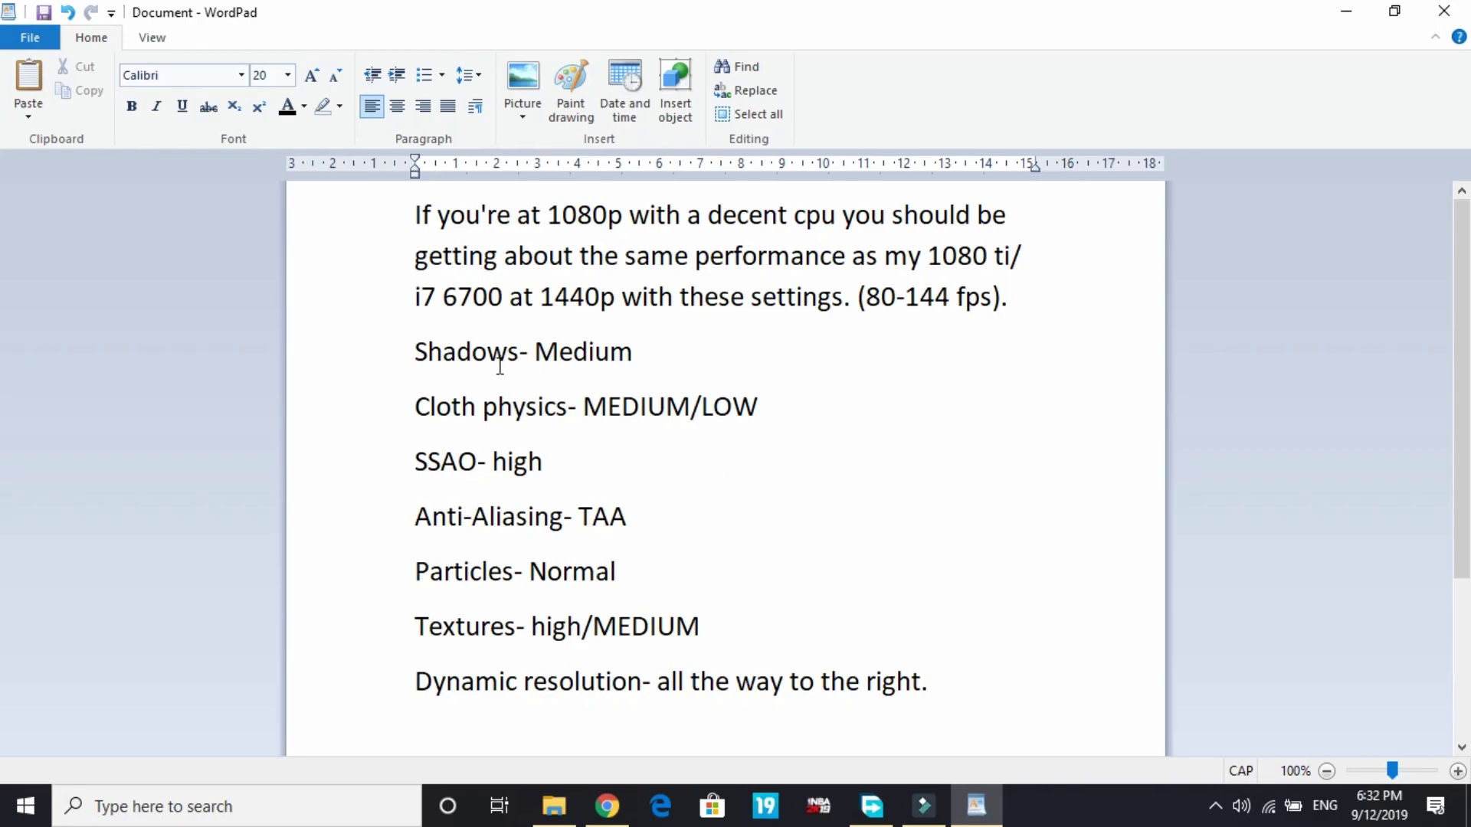
{"action": "left_click_drag", "start_coordinate": [406, 356], "coordinate": [738, 384]}
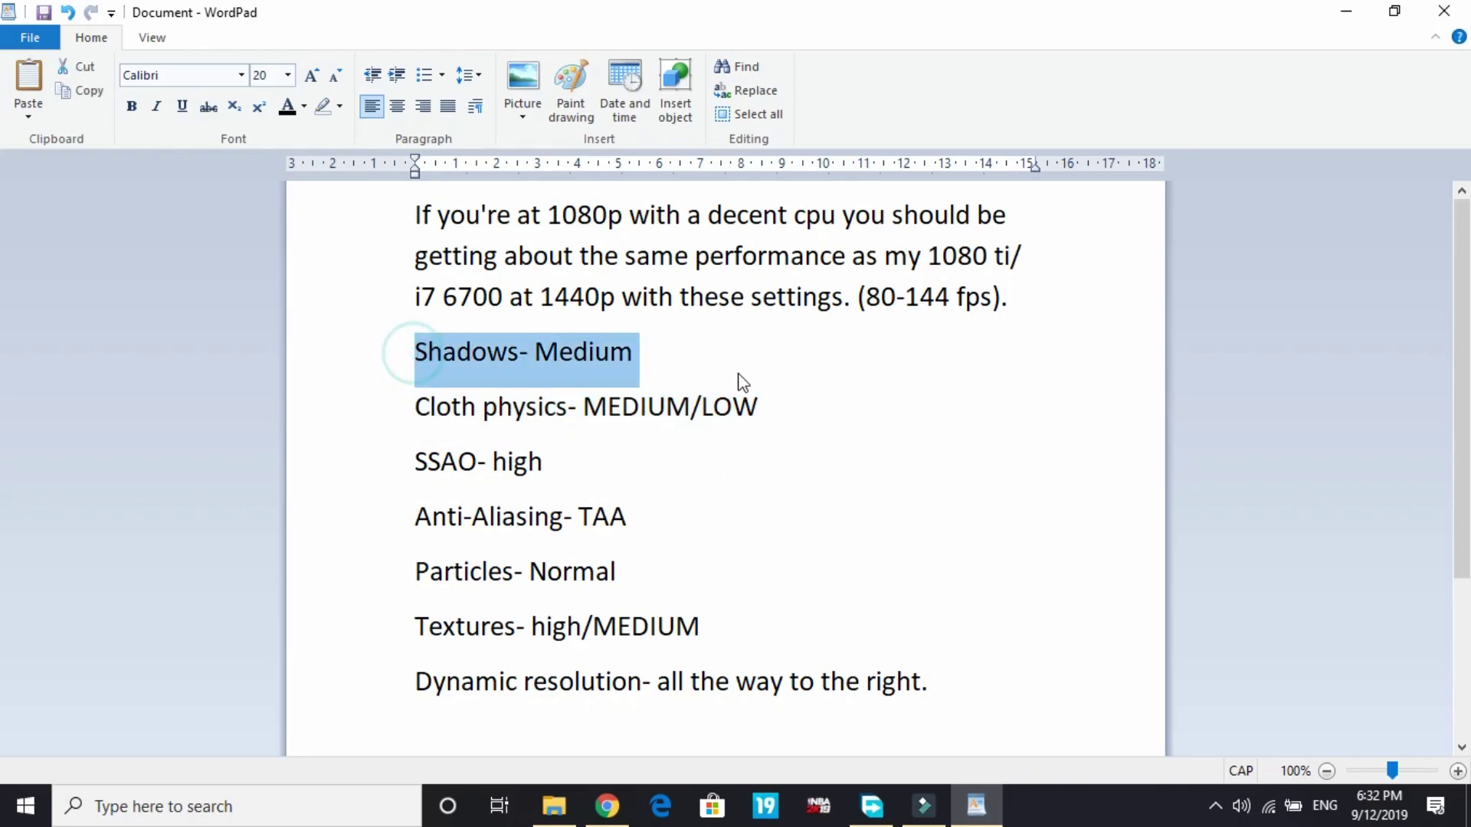
{"action": "left_click", "coordinate": [723, 372]}
{"action": "mouse_move", "coordinate": [581, 413]}
{"action": "left_mouse_down"}
{"action": "mouse_move", "coordinate": [767, 398]}
{"action": "mouse_move", "coordinate": [582, 406]}
{"action": "left_mouse_up"}
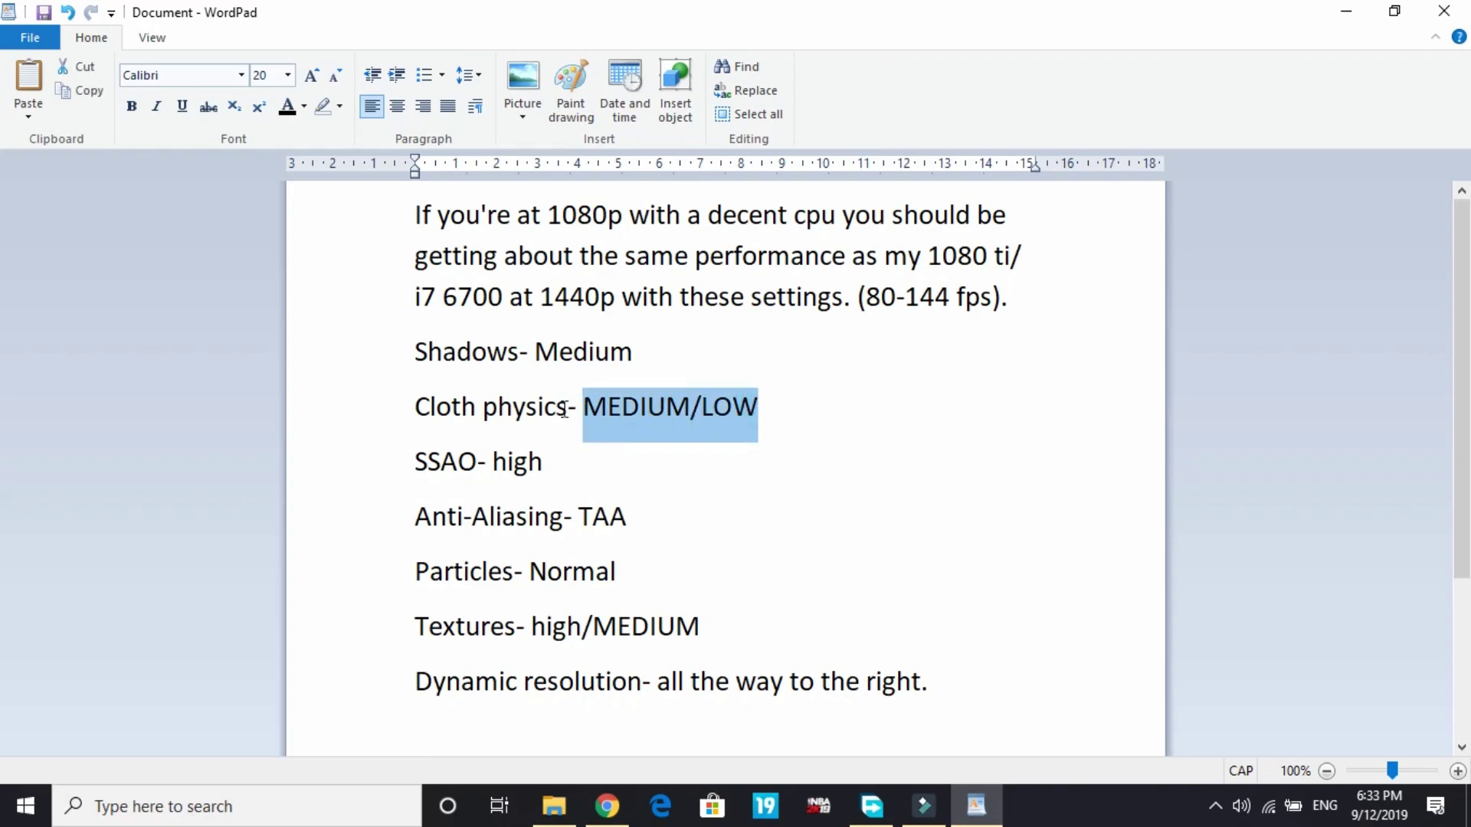
{"action": "left_click", "coordinate": [825, 392]}
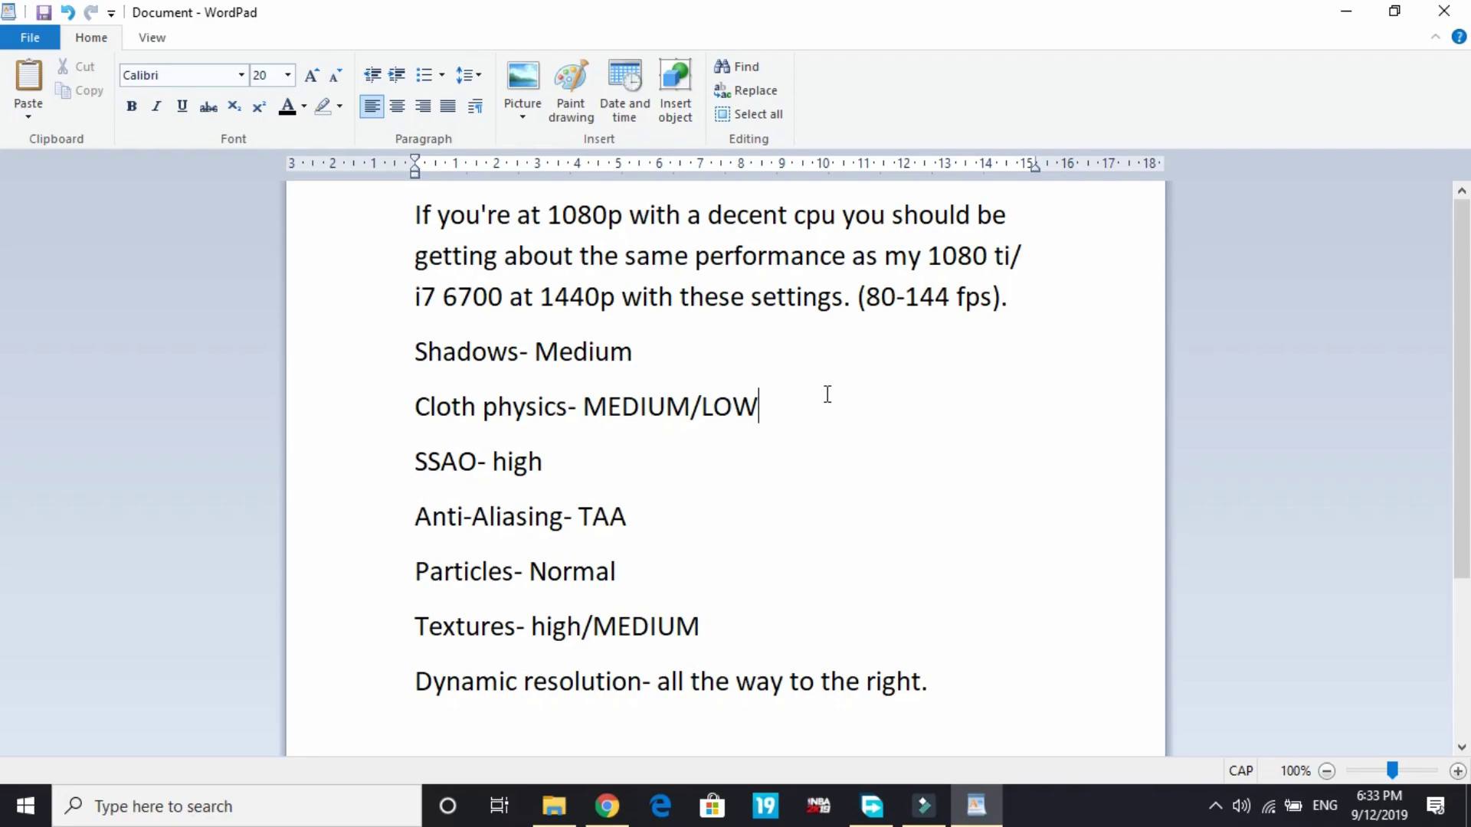
{"action": "left_click", "coordinate": [630, 465]}
{"action": "double_click", "coordinate": [519, 464]}
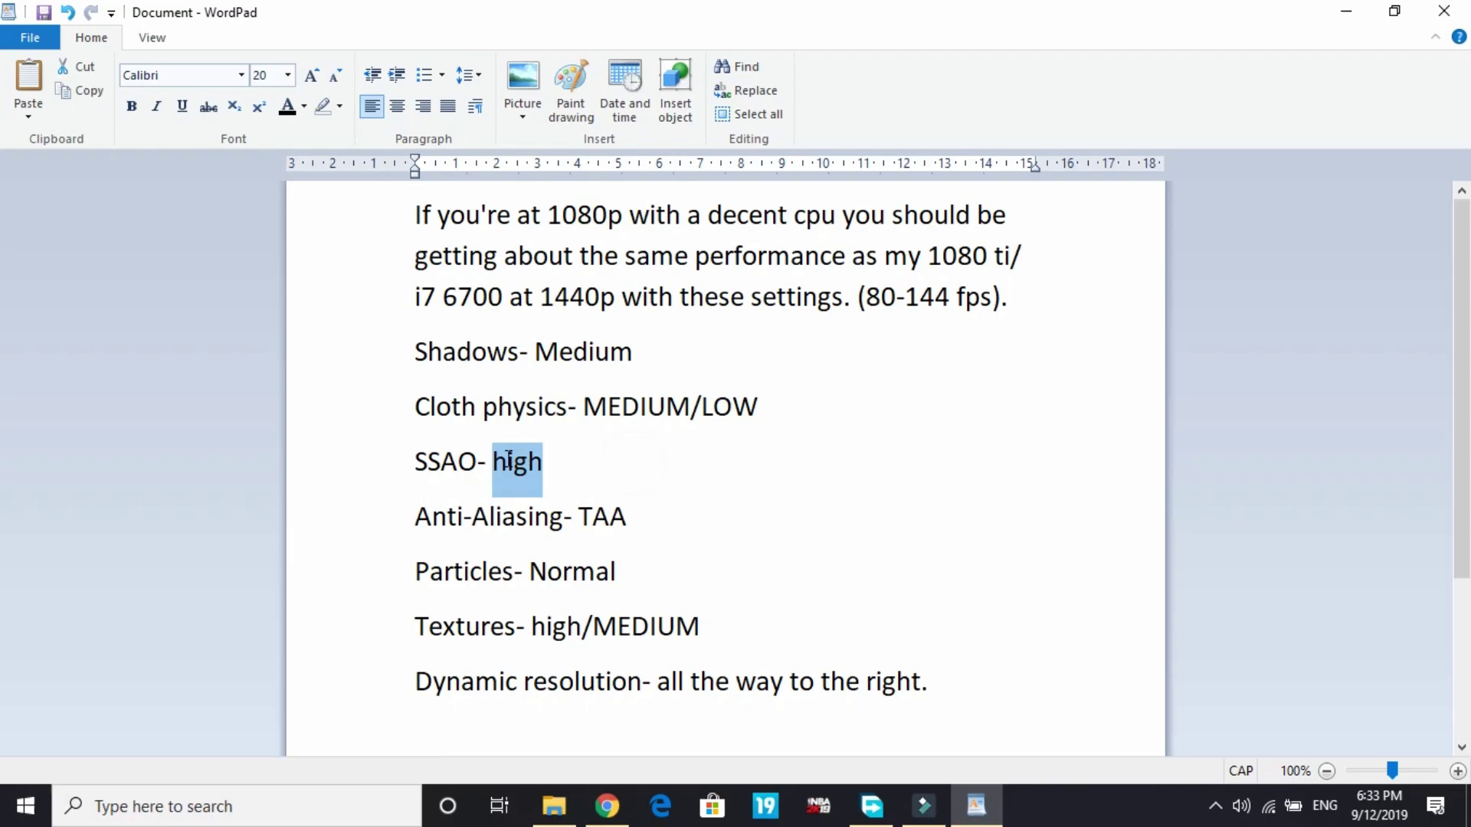
{"action": "left_click", "coordinate": [509, 464]}
{"action": "left_click", "coordinate": [572, 470]}
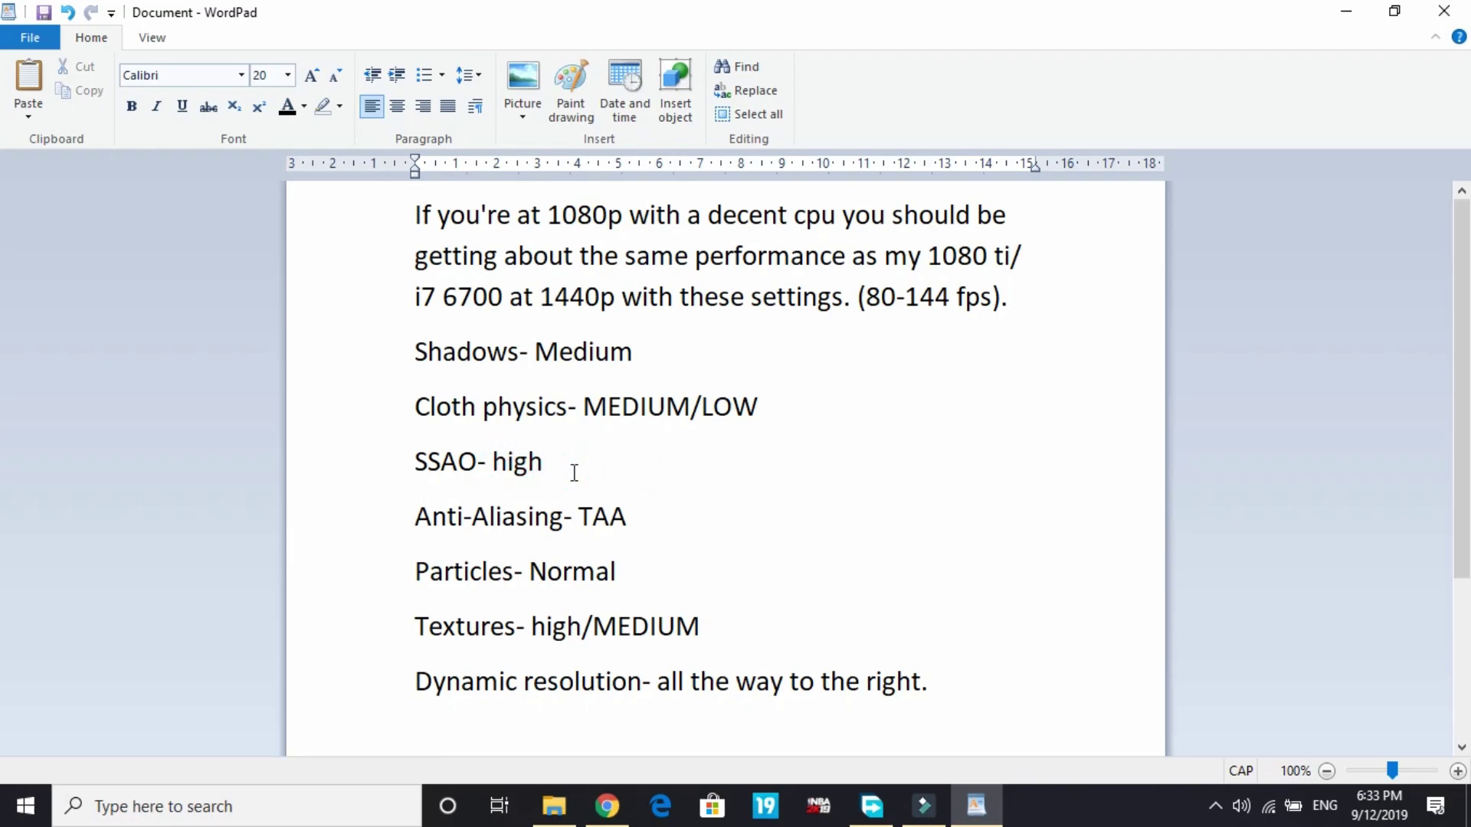
Review TAA anti-aliasing, High/Medium textures and the dynamic resolution advice, then show the desktop.
{"action": "left_click_drag", "start_coordinate": [694, 527], "coordinate": [580, 525]}
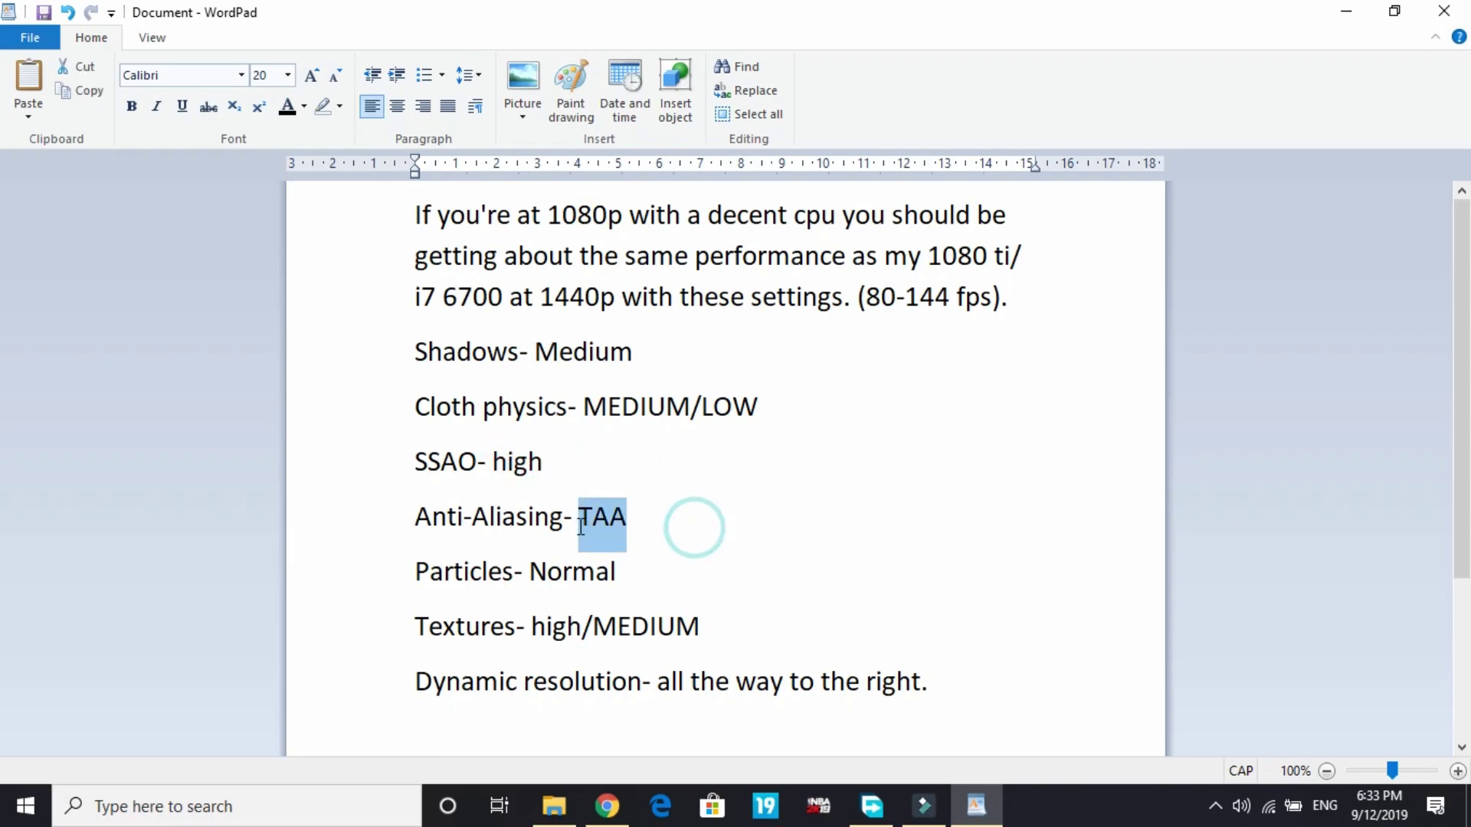
{"action": "left_click", "coordinate": [640, 576]}
{"action": "left_click_drag", "start_coordinate": [640, 576], "coordinate": [541, 568]}
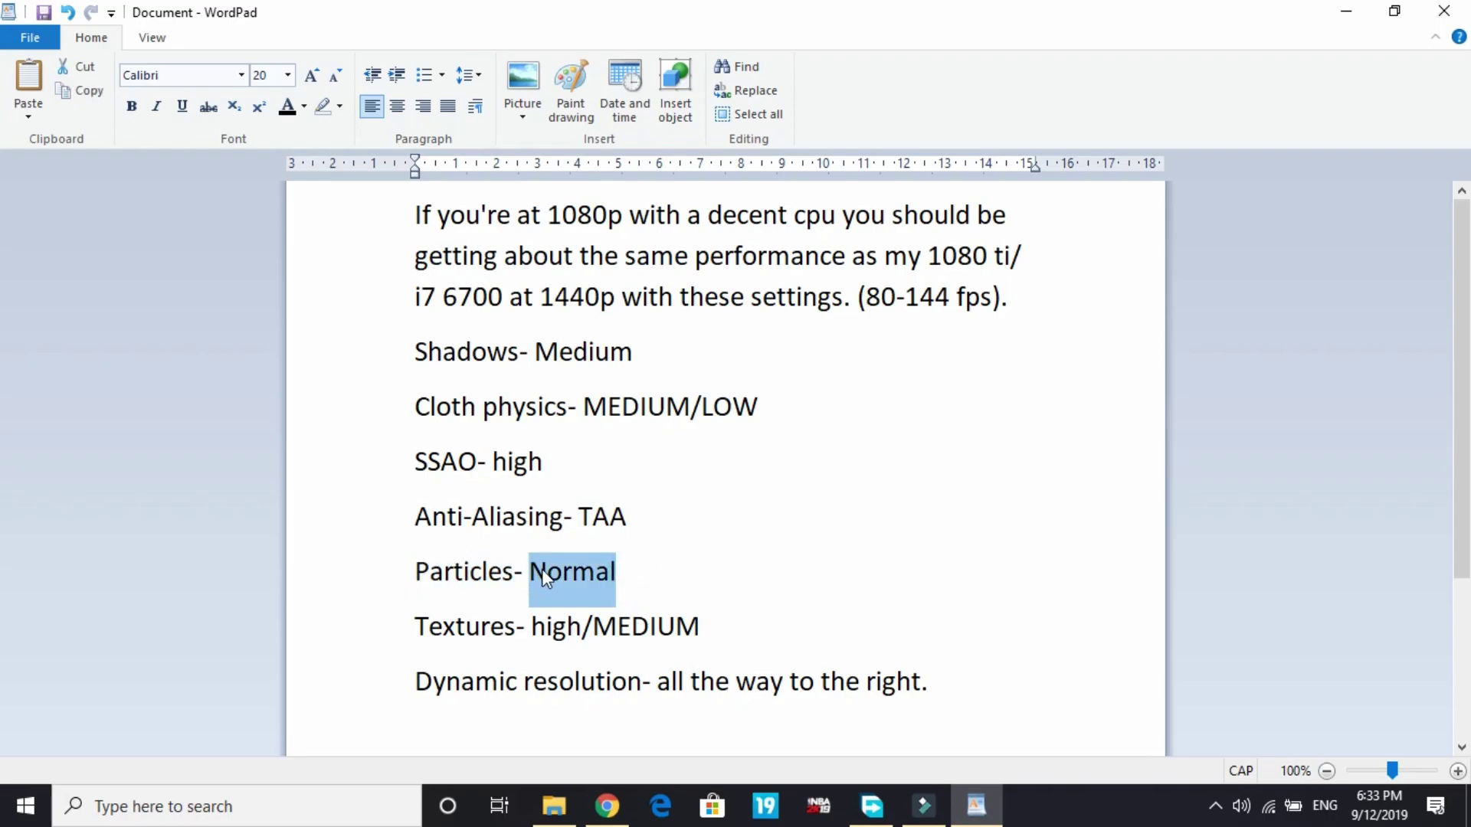
{"action": "left_click", "coordinate": [675, 626]}
{"action": "scroll", "coordinate": [695, 611], "scroll_direction": "down", "scroll_amount": 2}
{"action": "scroll", "coordinate": [696, 610], "scroll_direction": "down", "scroll_amount": 1}
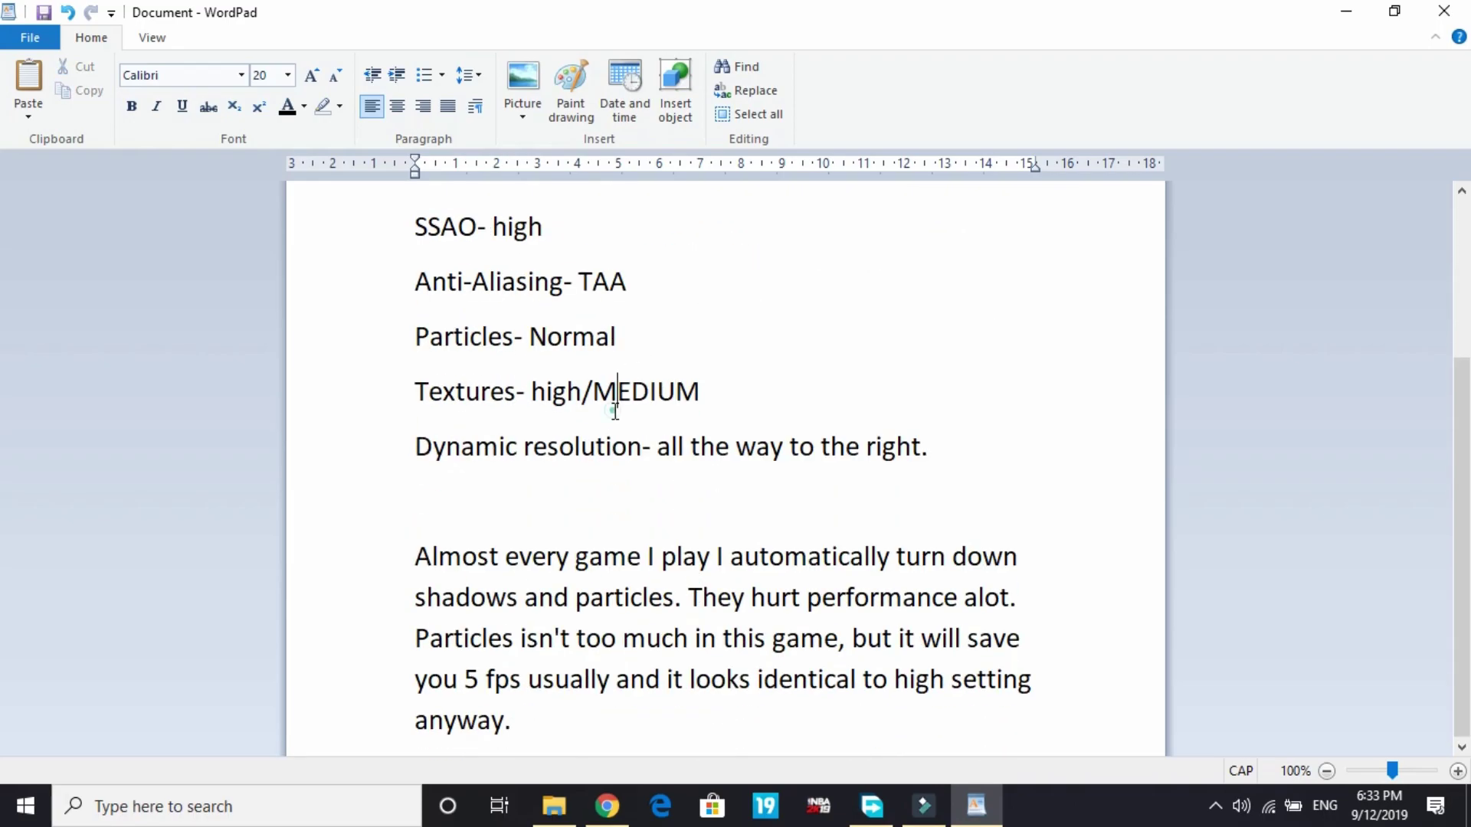
{"action": "left_click_drag", "start_coordinate": [666, 452], "coordinate": [972, 459]}
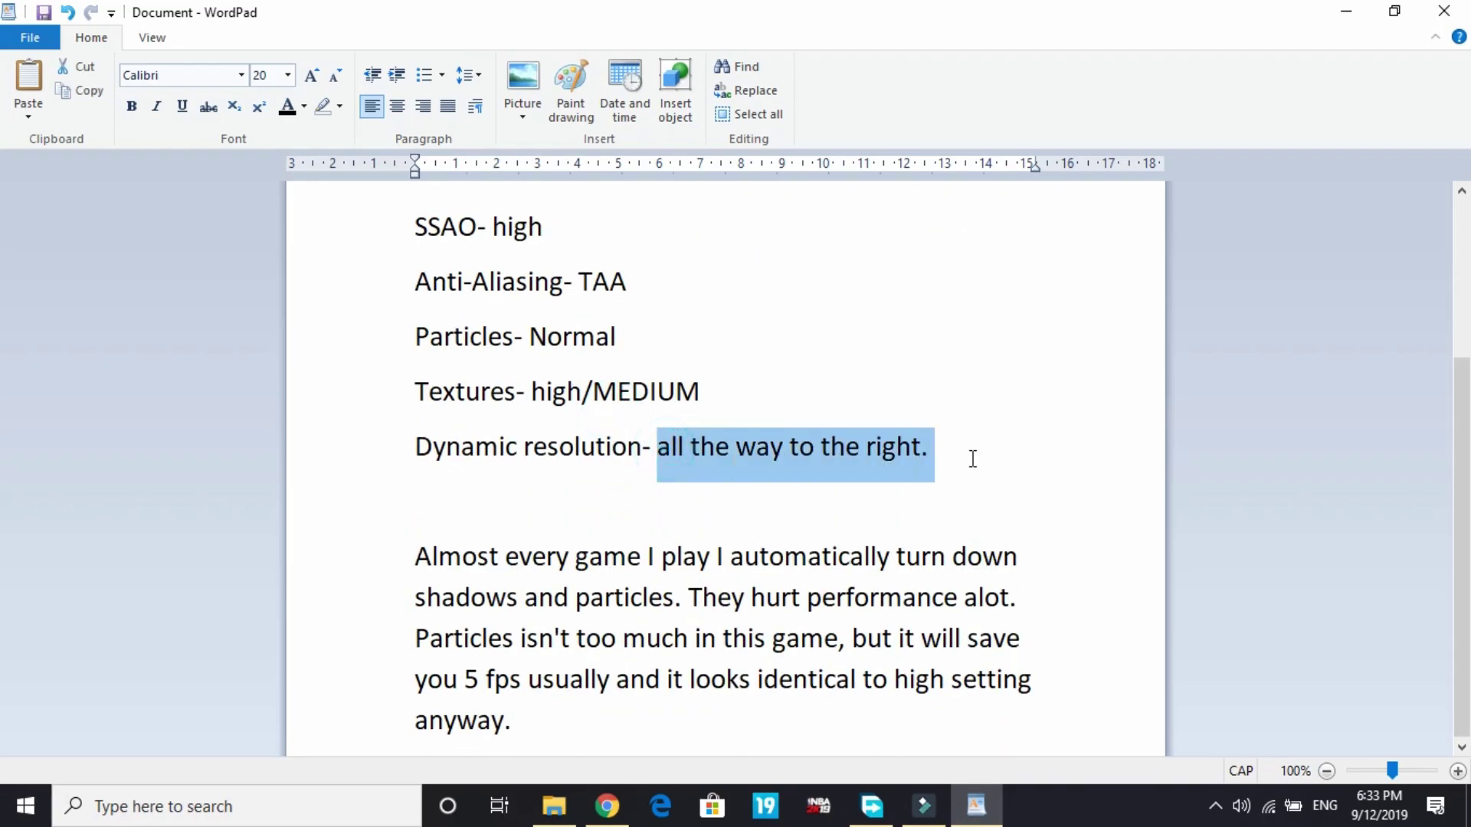
{"action": "left_click", "coordinate": [985, 458]}
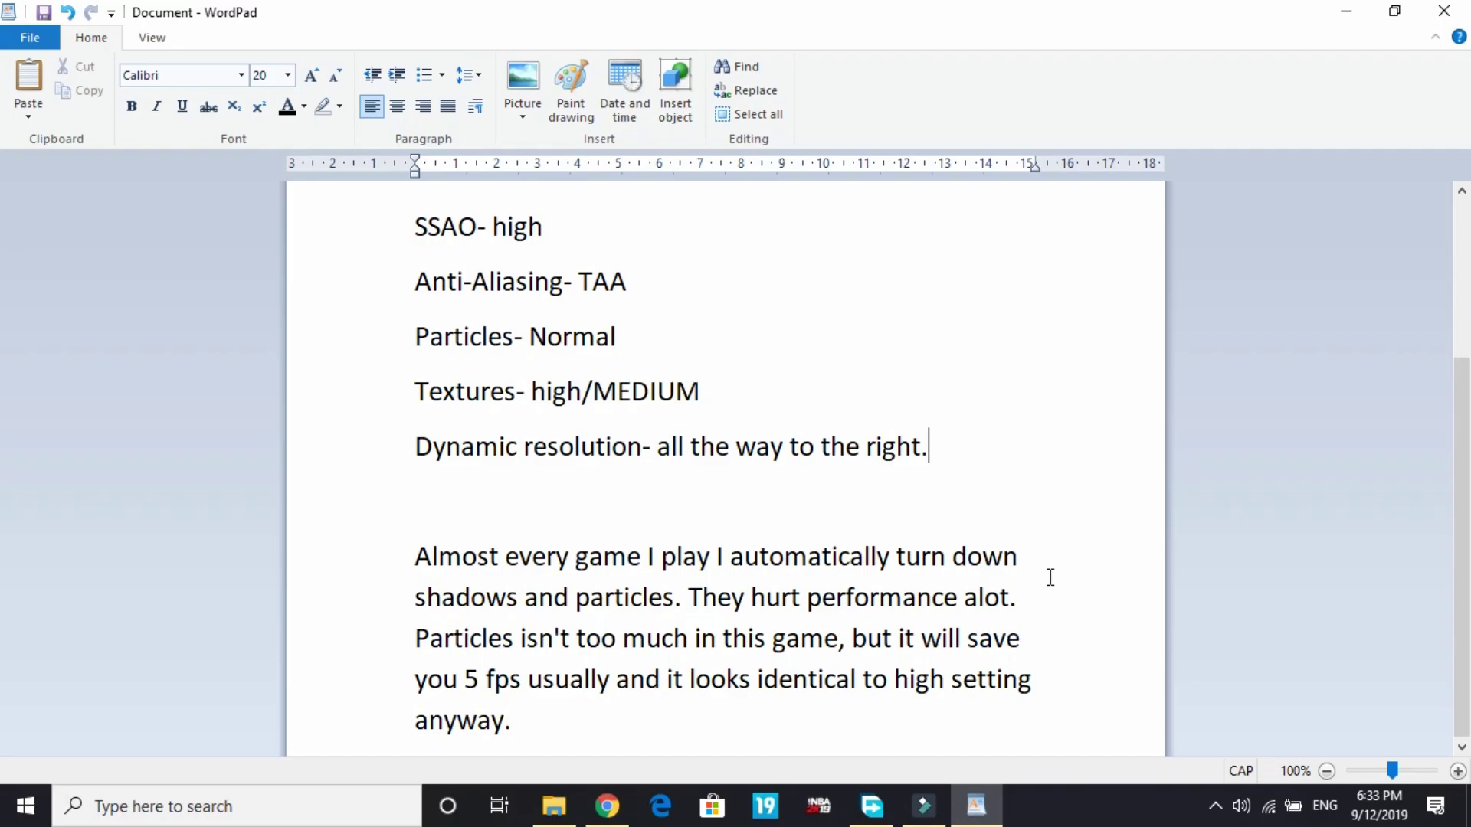
{"action": "key", "text": "super+d"}
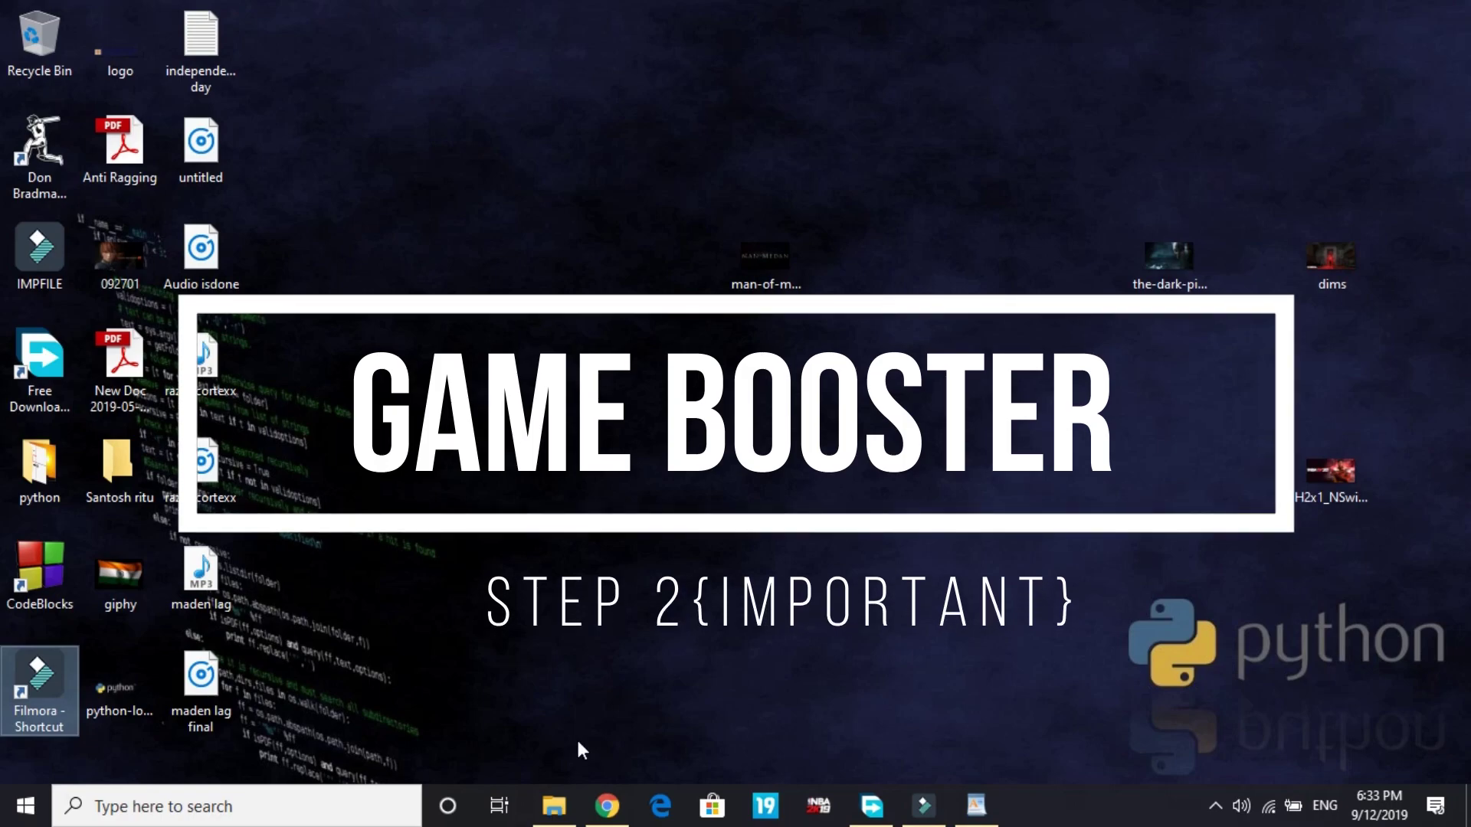
Restore Chrome showing the 'download razer cortex game booster' search results.
{"action": "left_click", "coordinate": [609, 806]}
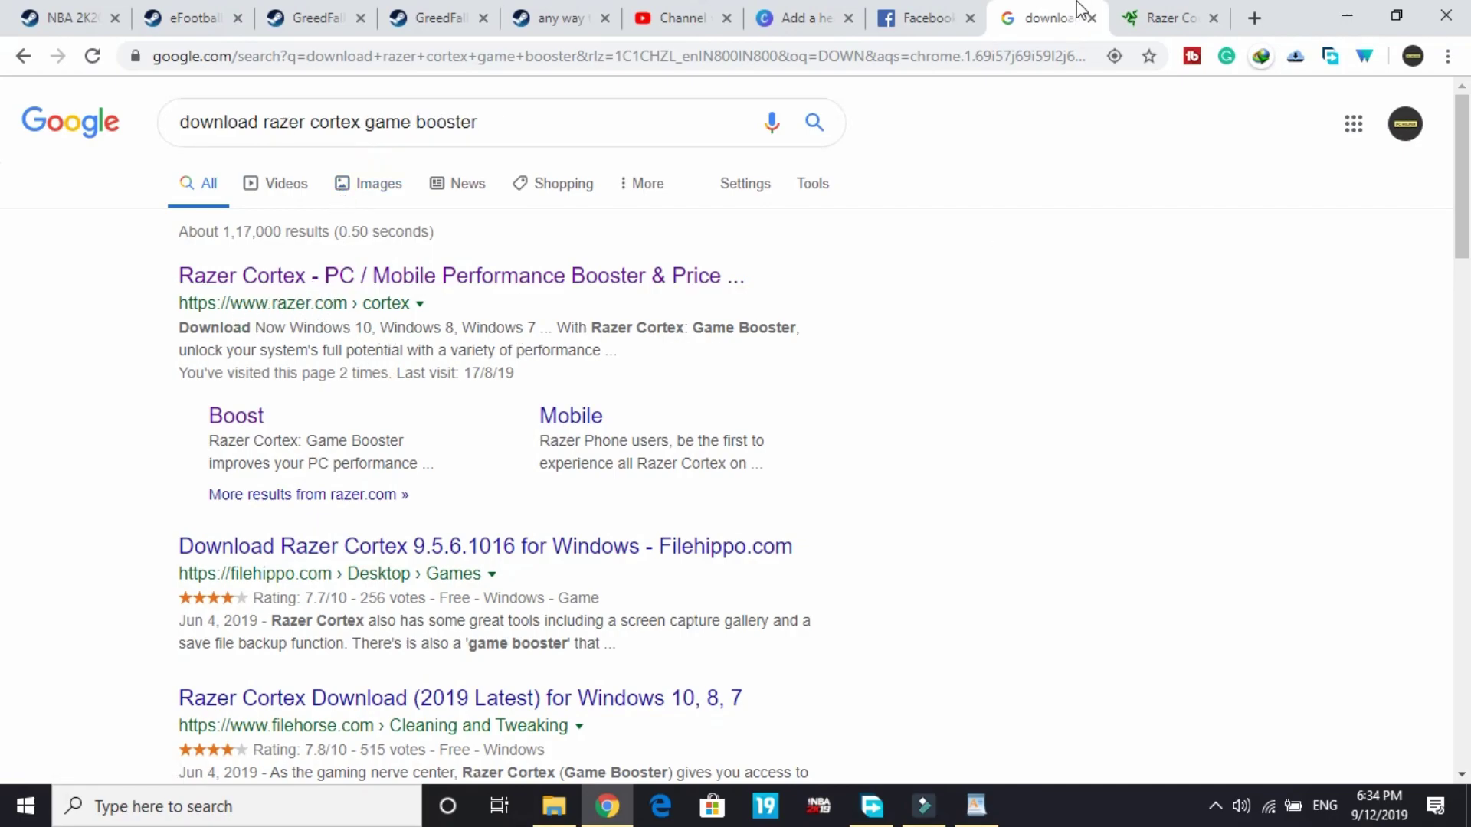
Switch to the Razer Cortex page tab in Chrome.
{"action": "left_click", "coordinate": [1164, 13]}
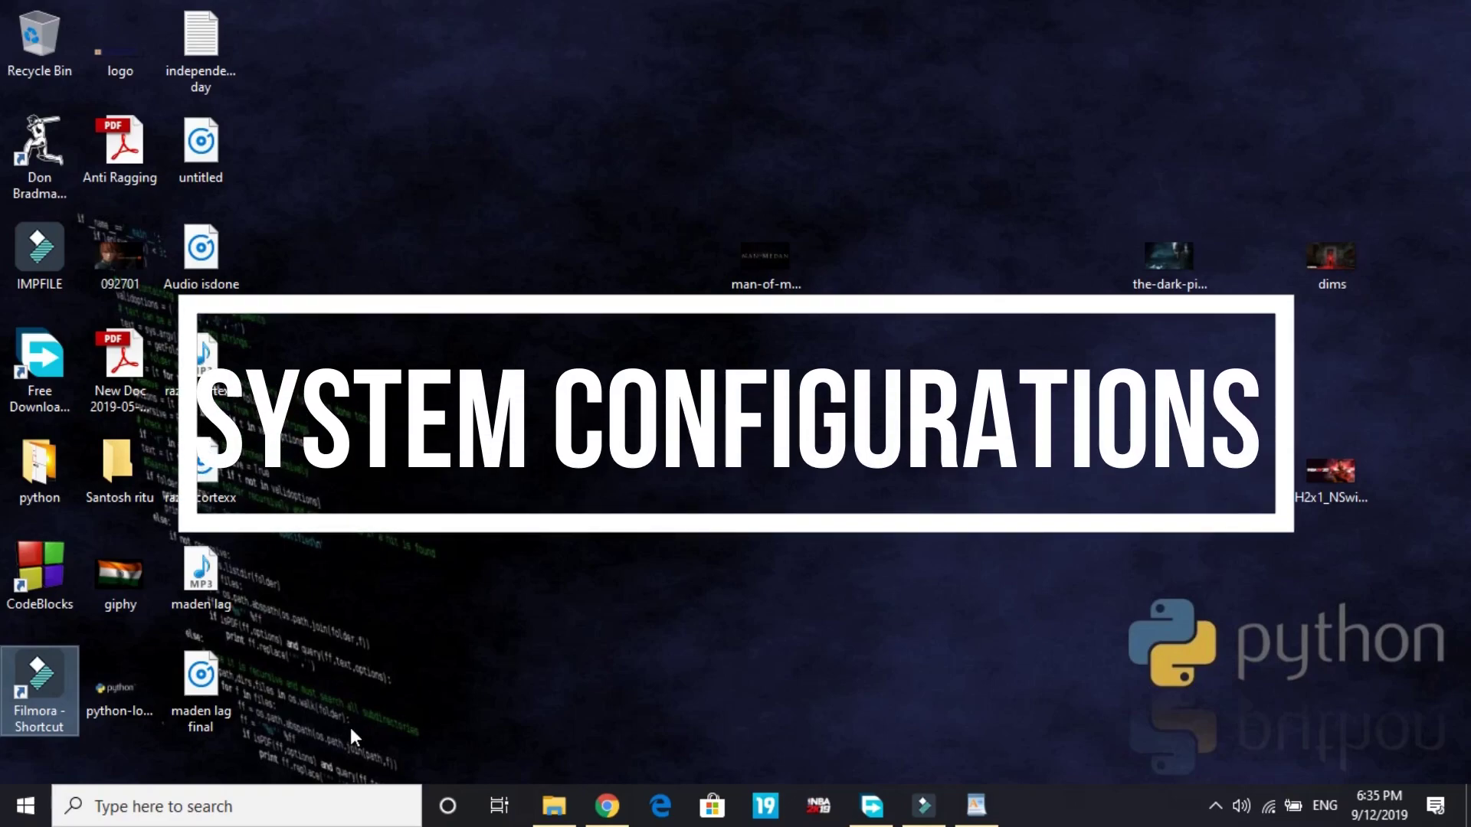
Open Run from Windows search and launch MSCONFIG.
{"action": "left_click", "coordinate": [245, 812]}
{"action": "type", "text": "RUN"}
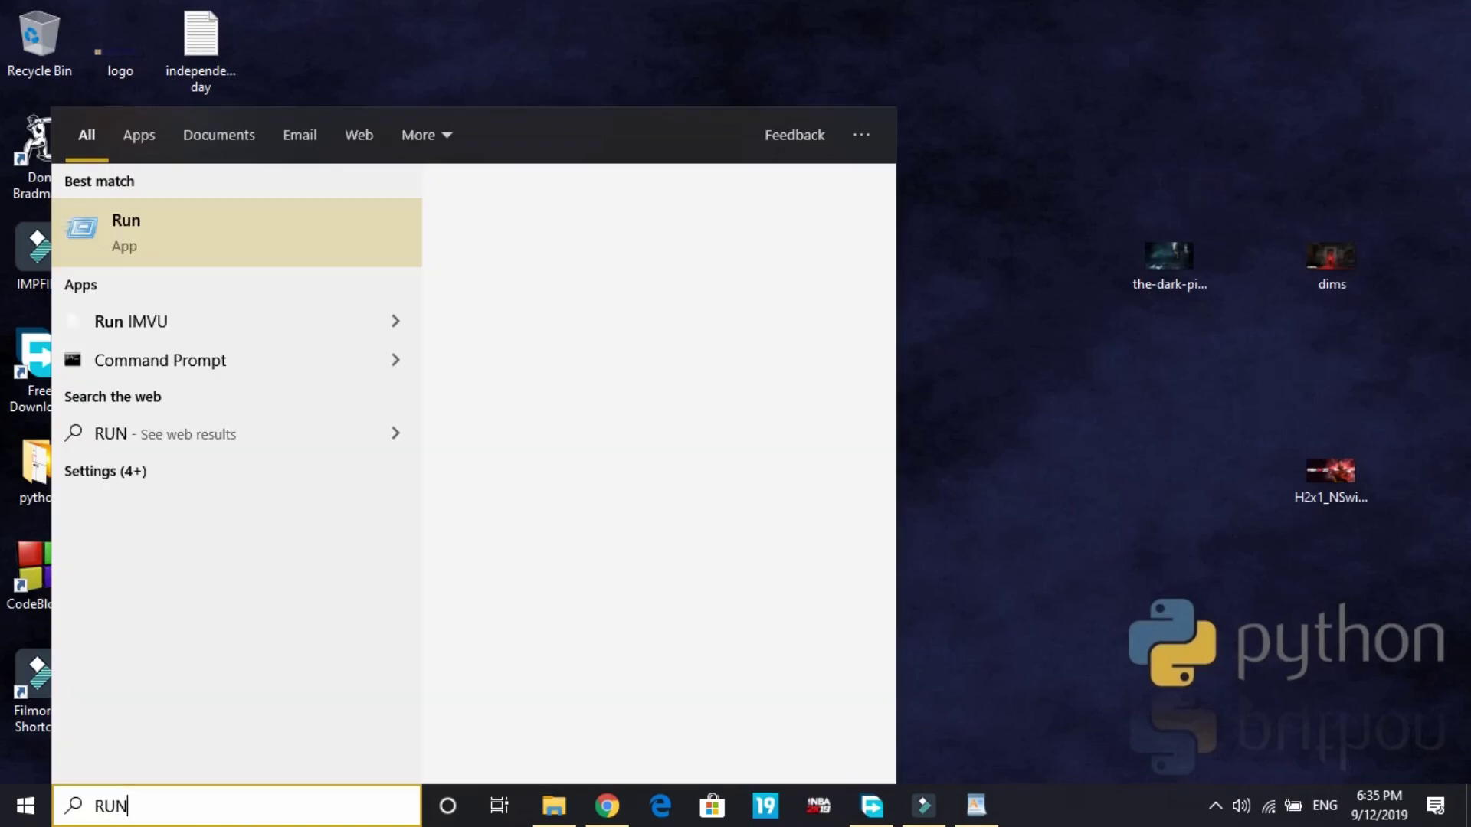
{"action": "key", "text": "Return"}
{"action": "type", "text": "MS"}
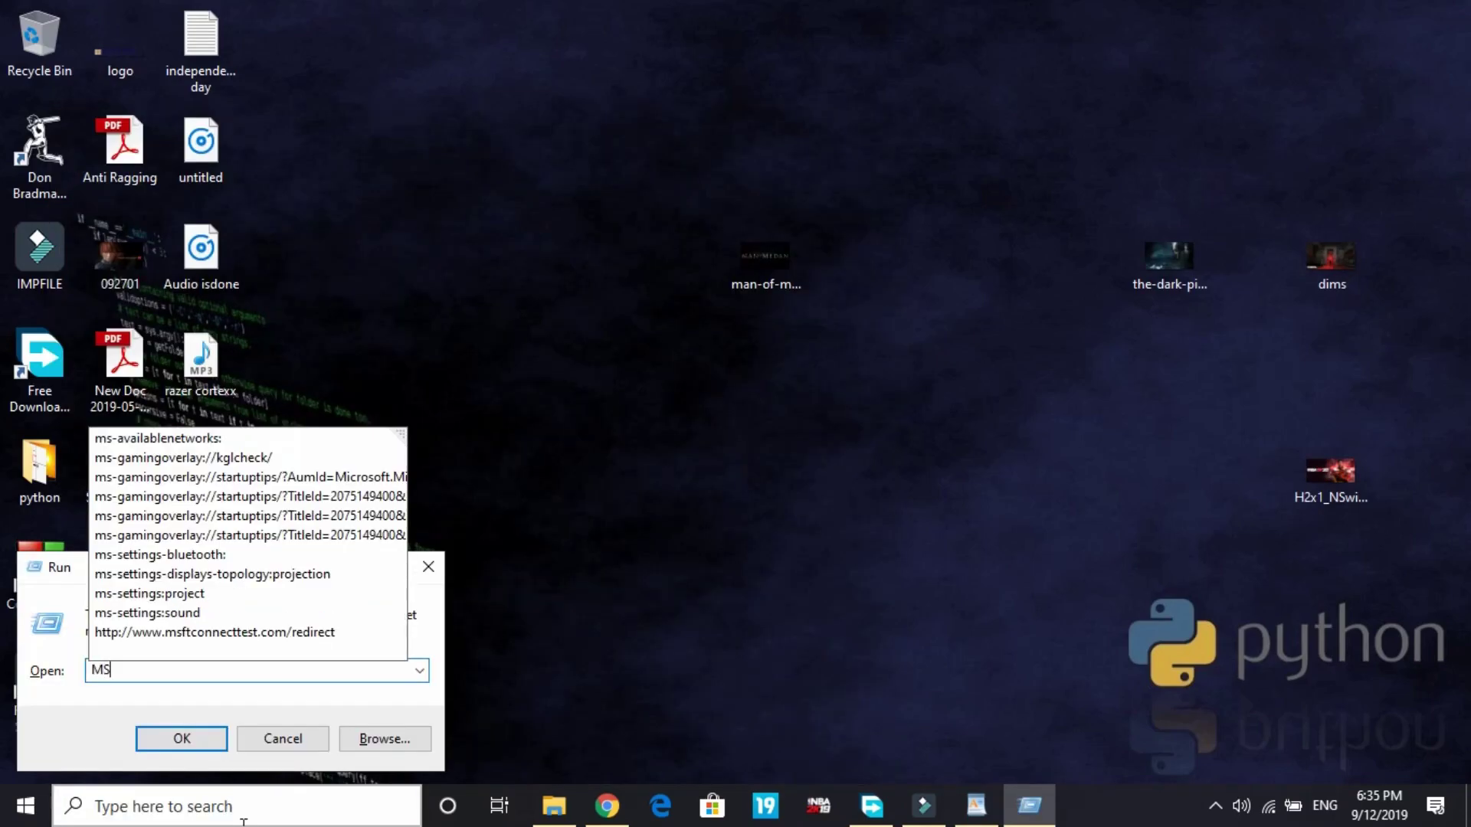
{"action": "type", "text": "CONFIG"}
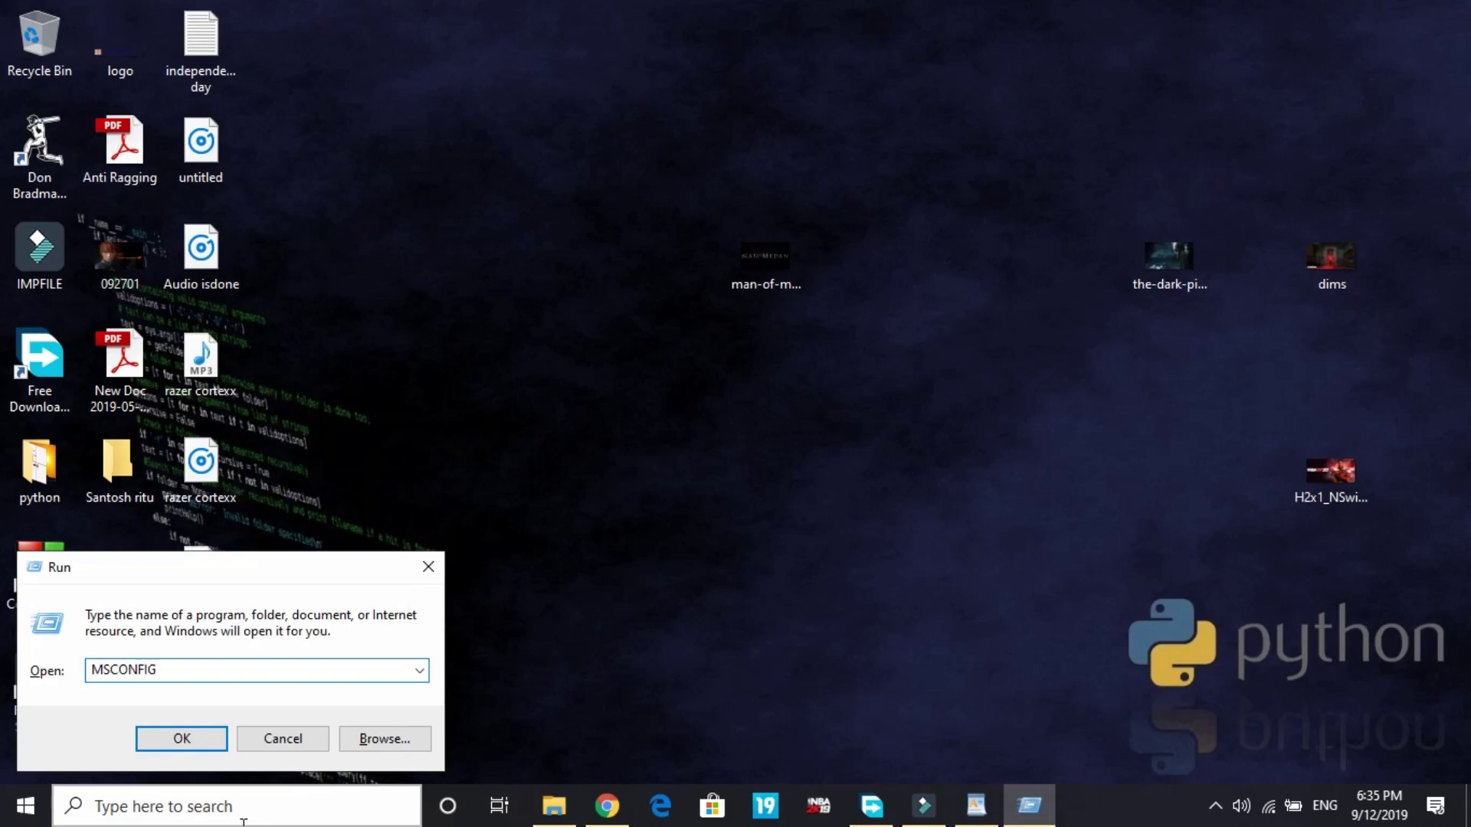
{"action": "key", "text": "Return"}
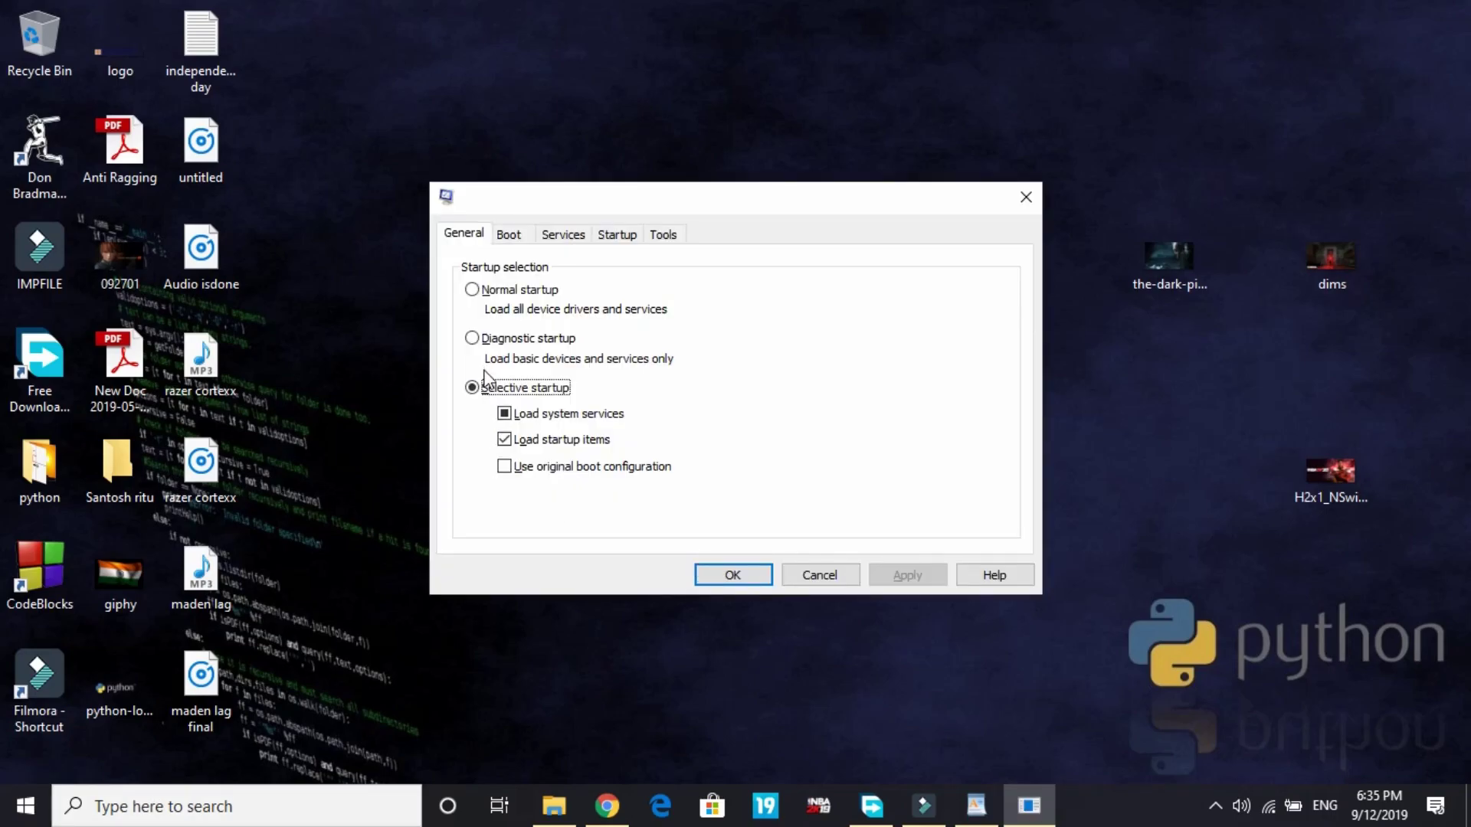
Leave system services loading on, enable No GUI boot and set the boot timeout to 0.
{"action": "left_click", "coordinate": [527, 414]}
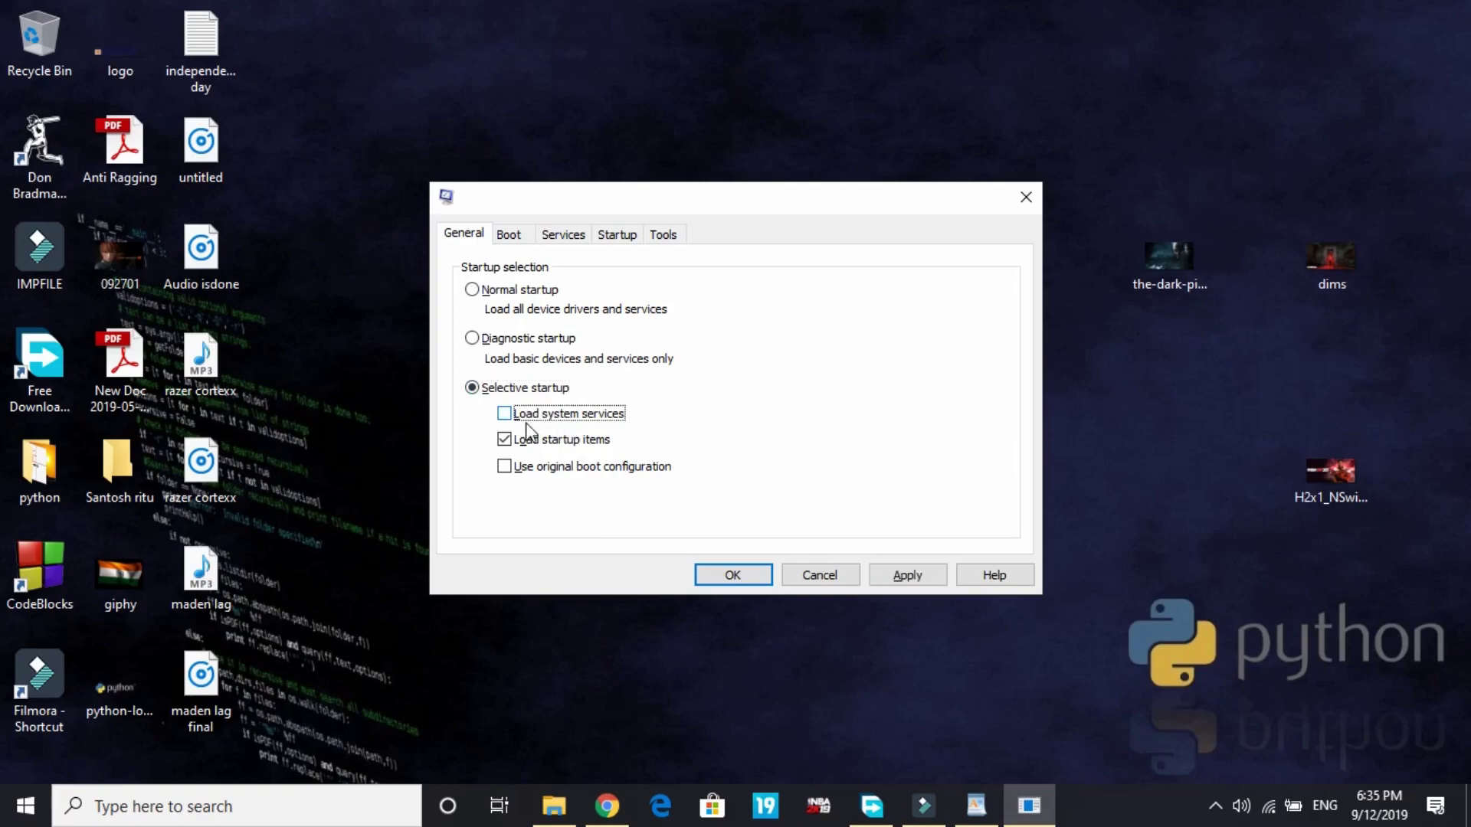
{"action": "left_click", "coordinate": [526, 419]}
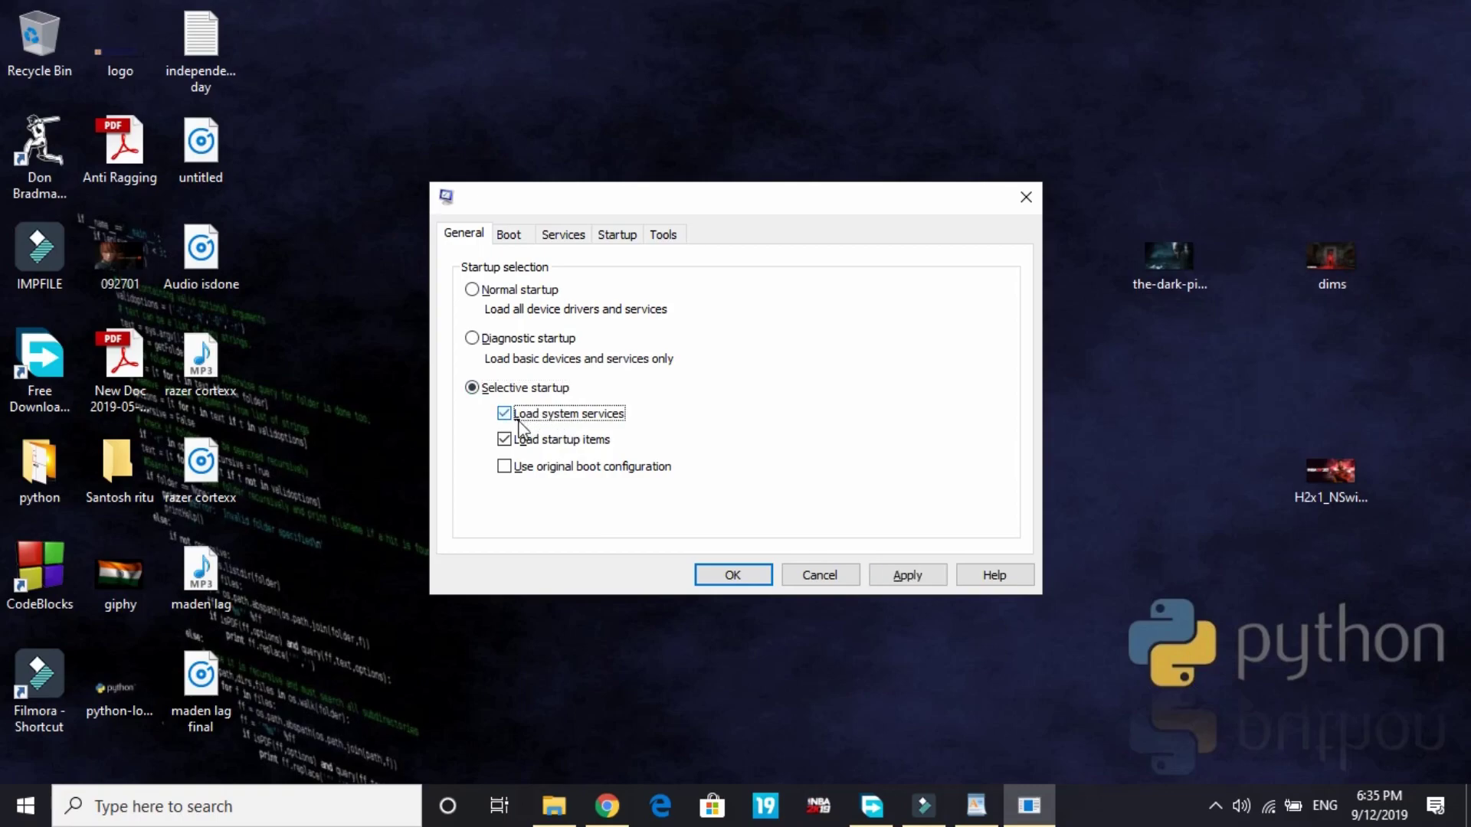
{"action": "left_click", "coordinate": [508, 236]}
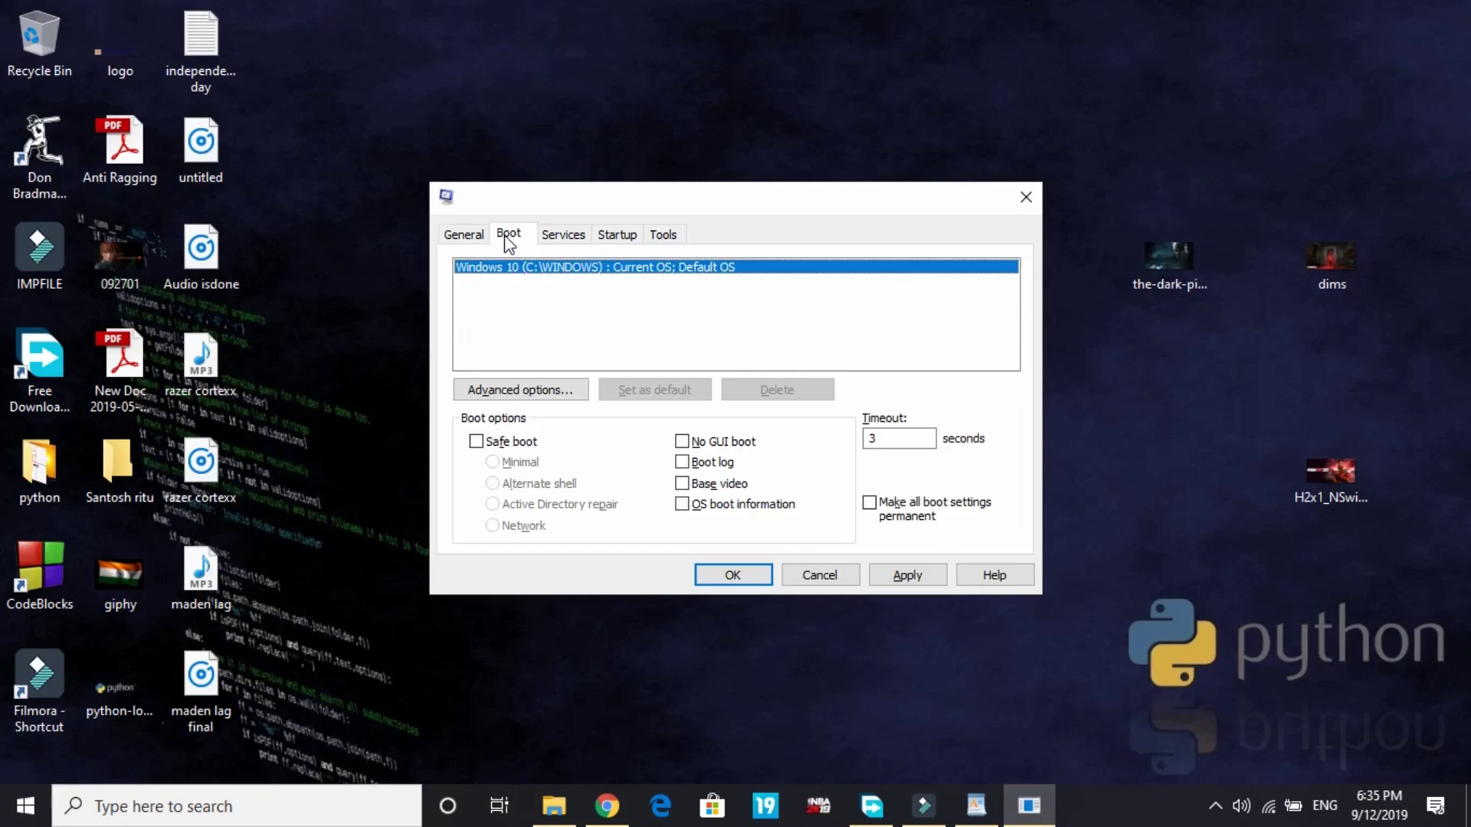
{"action": "left_click", "coordinate": [692, 442]}
{"action": "left_click", "coordinate": [920, 437]}
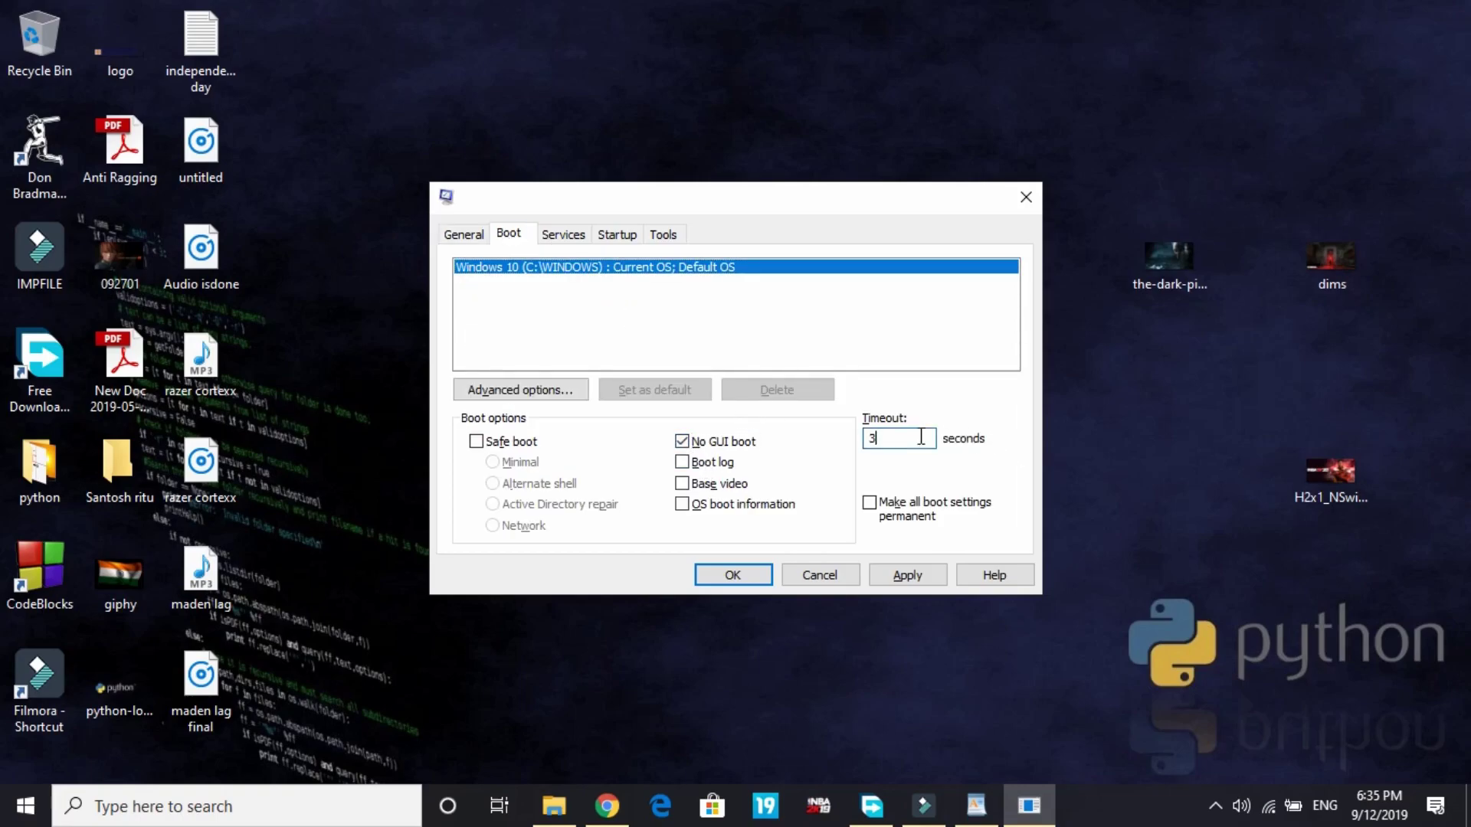
{"action": "type", "text": "0"}
Hide Microsoft services and uncheck the three Adobe and three Google services.
{"action": "left_click", "coordinate": [567, 236]}
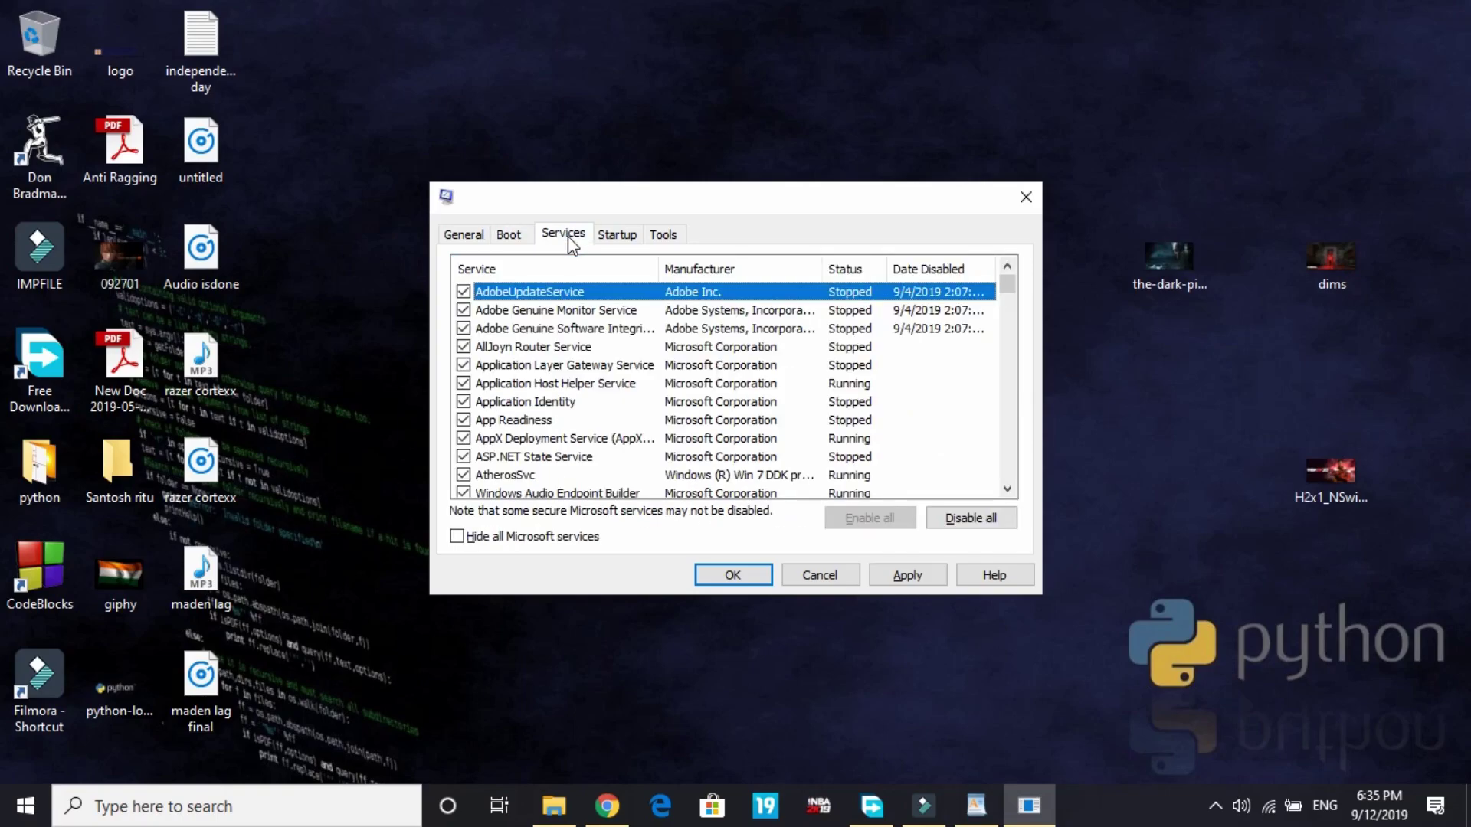
{"action": "left_click", "coordinate": [558, 537]}
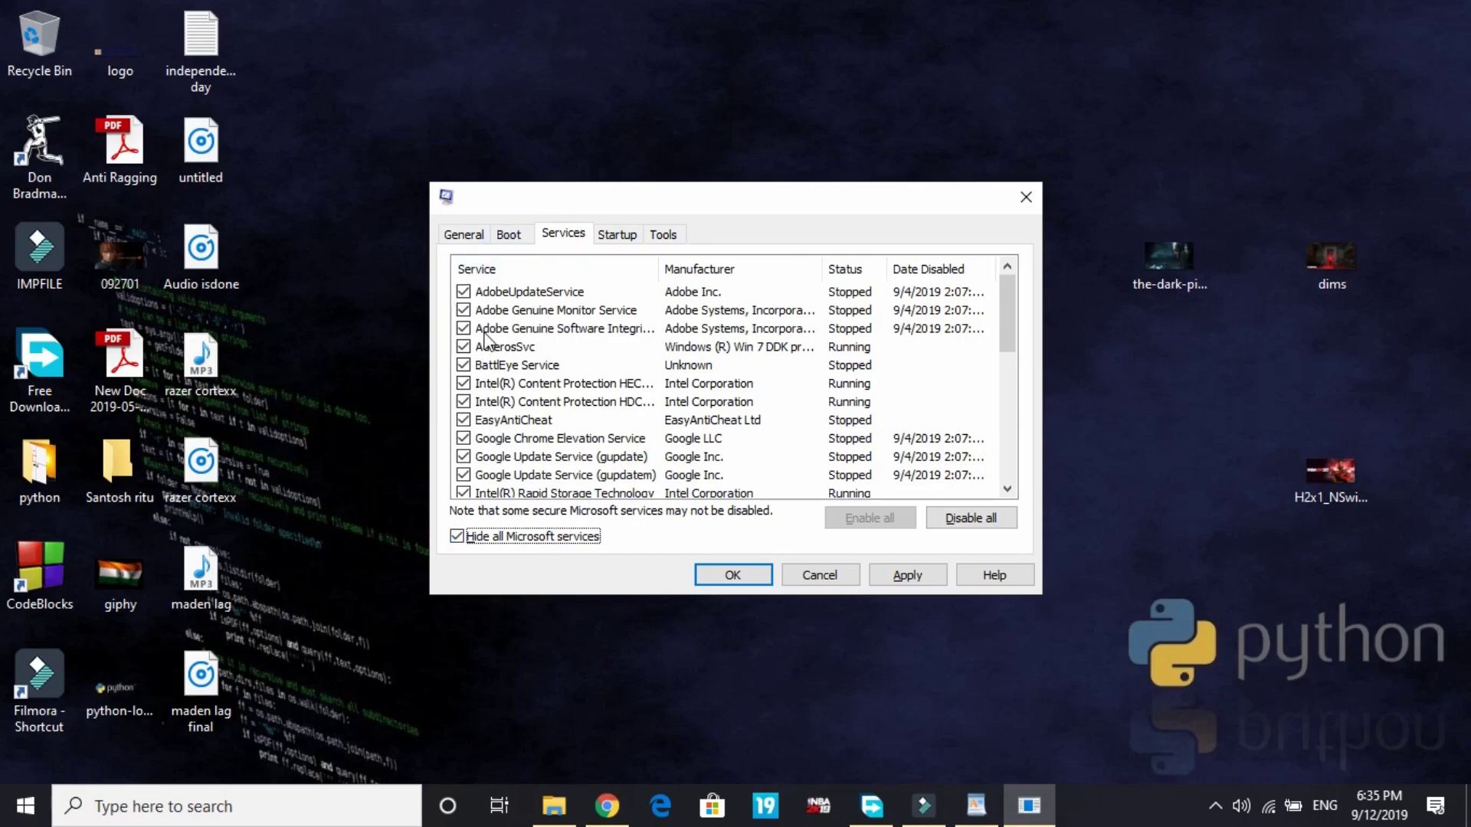
{"action": "left_click", "coordinate": [464, 292]}
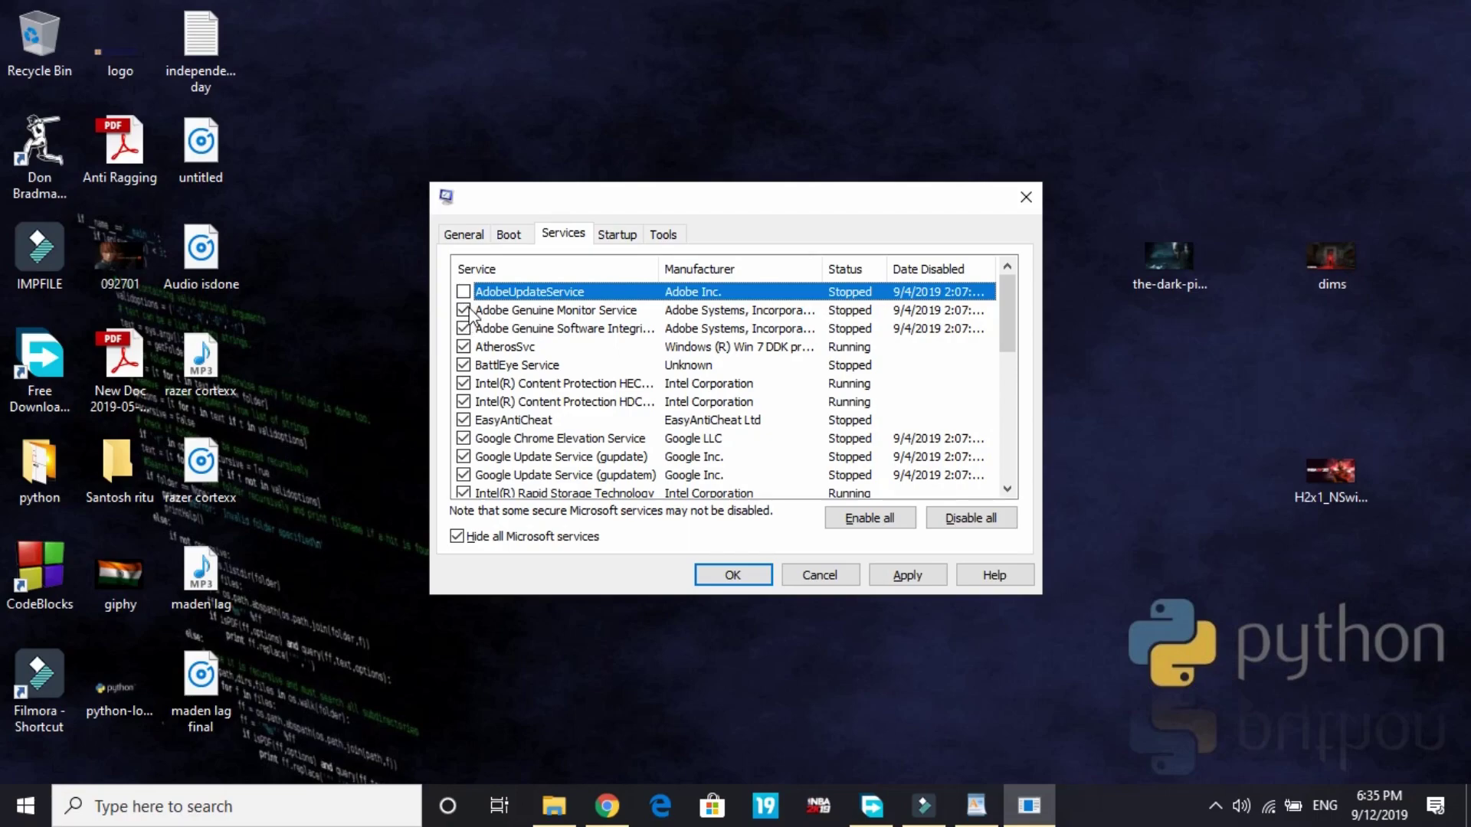
{"action": "left_click", "coordinate": [463, 310]}
{"action": "left_click", "coordinate": [463, 329]}
{"action": "left_click", "coordinate": [463, 438]}
{"action": "left_click", "coordinate": [464, 457]}
{"action": "left_click", "coordinate": [463, 475]}
Uncheck the EasyAntiCheat and TeamViewer 13 services.
{"action": "left_click", "coordinate": [463, 420]}
{"action": "scroll", "coordinate": [463, 429], "scroll_direction": "down", "scroll_amount": 10}
{"action": "left_click", "coordinate": [463, 475]}
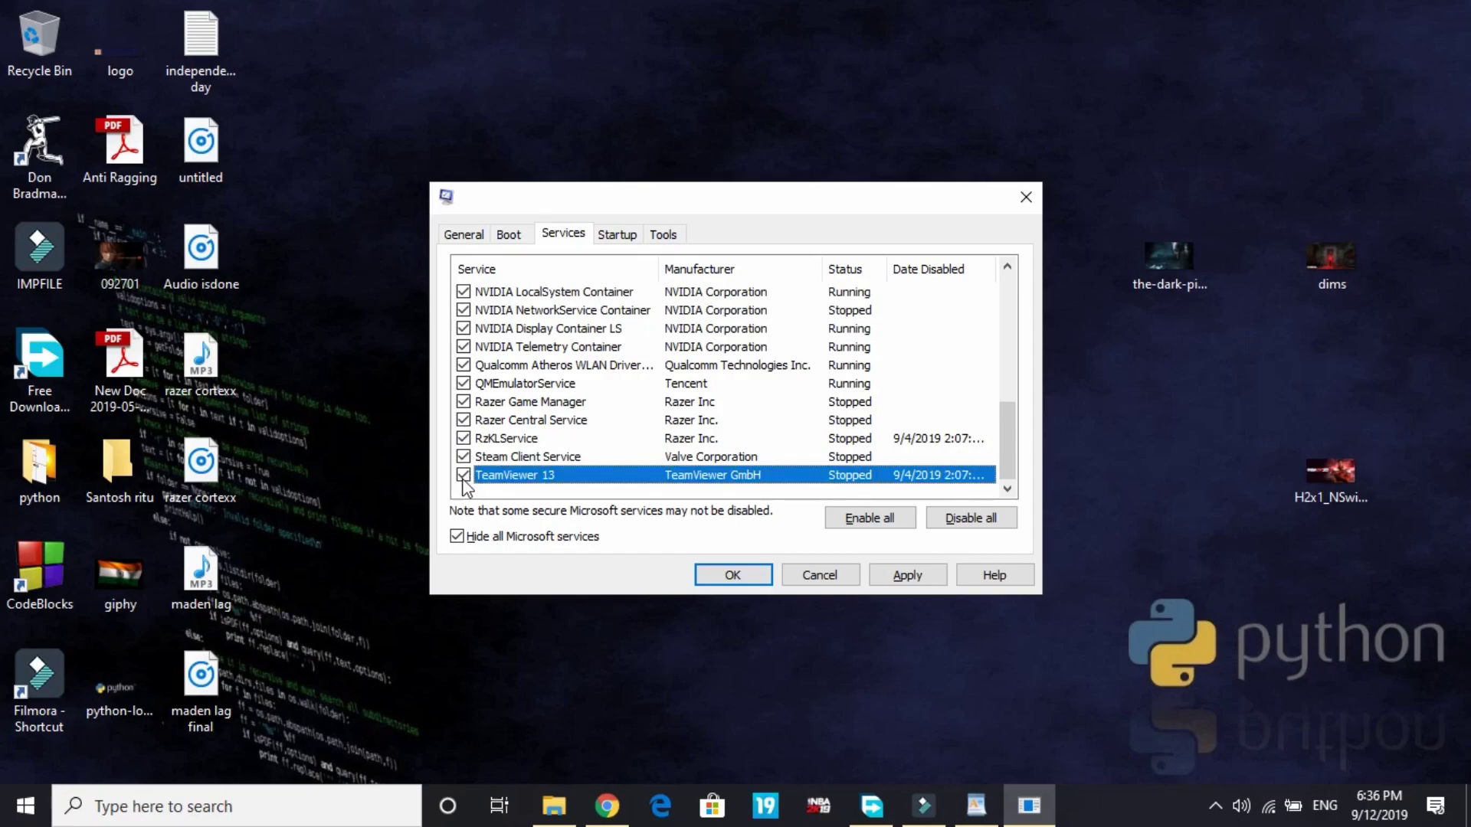
{"action": "left_click", "coordinate": [463, 475]}
{"action": "scroll", "coordinate": [546, 433], "scroll_direction": "up", "scroll_amount": 2}
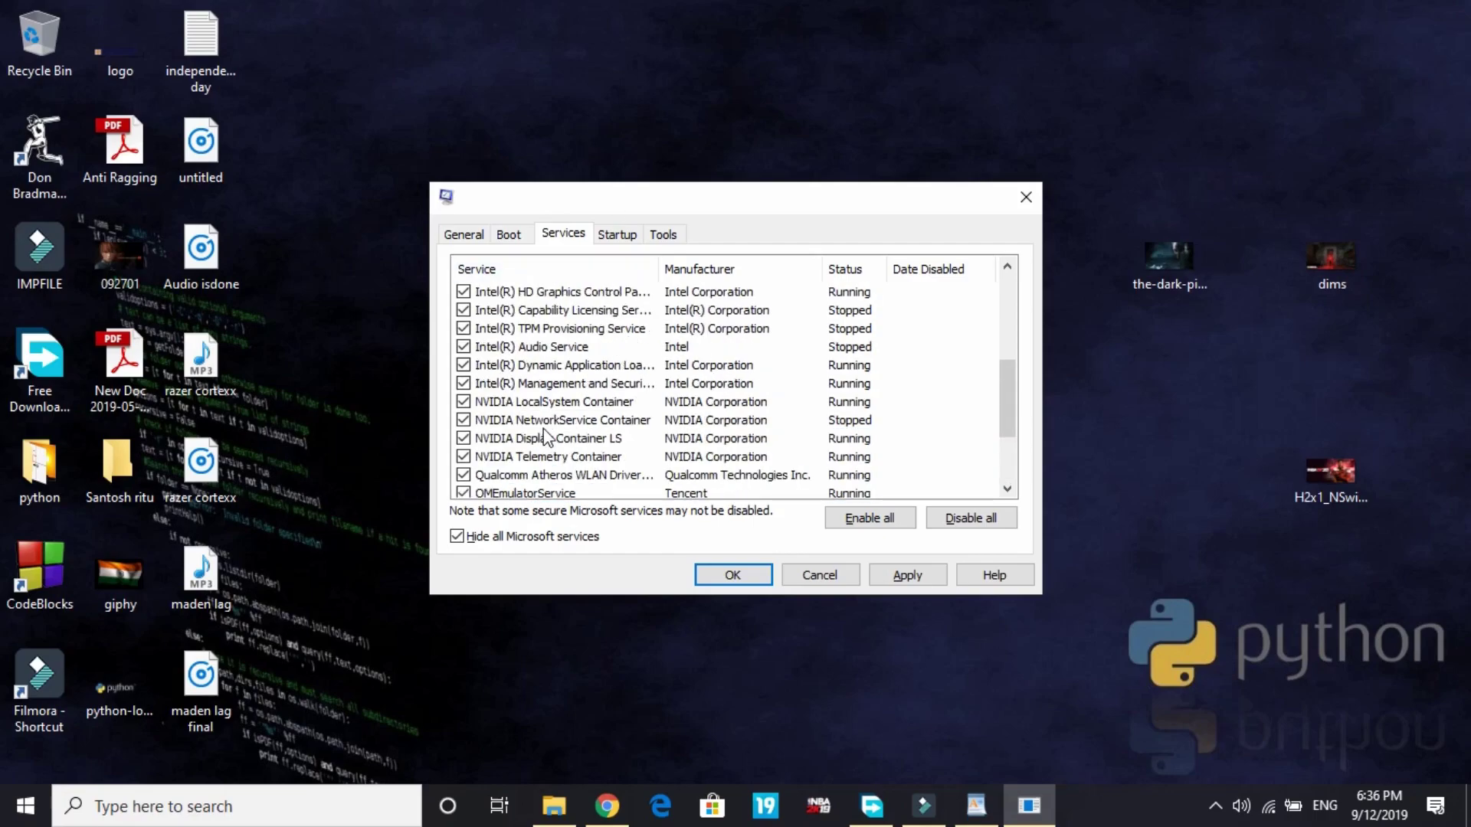
{"action": "scroll", "coordinate": [545, 435], "scroll_direction": "up", "scroll_amount": 4}
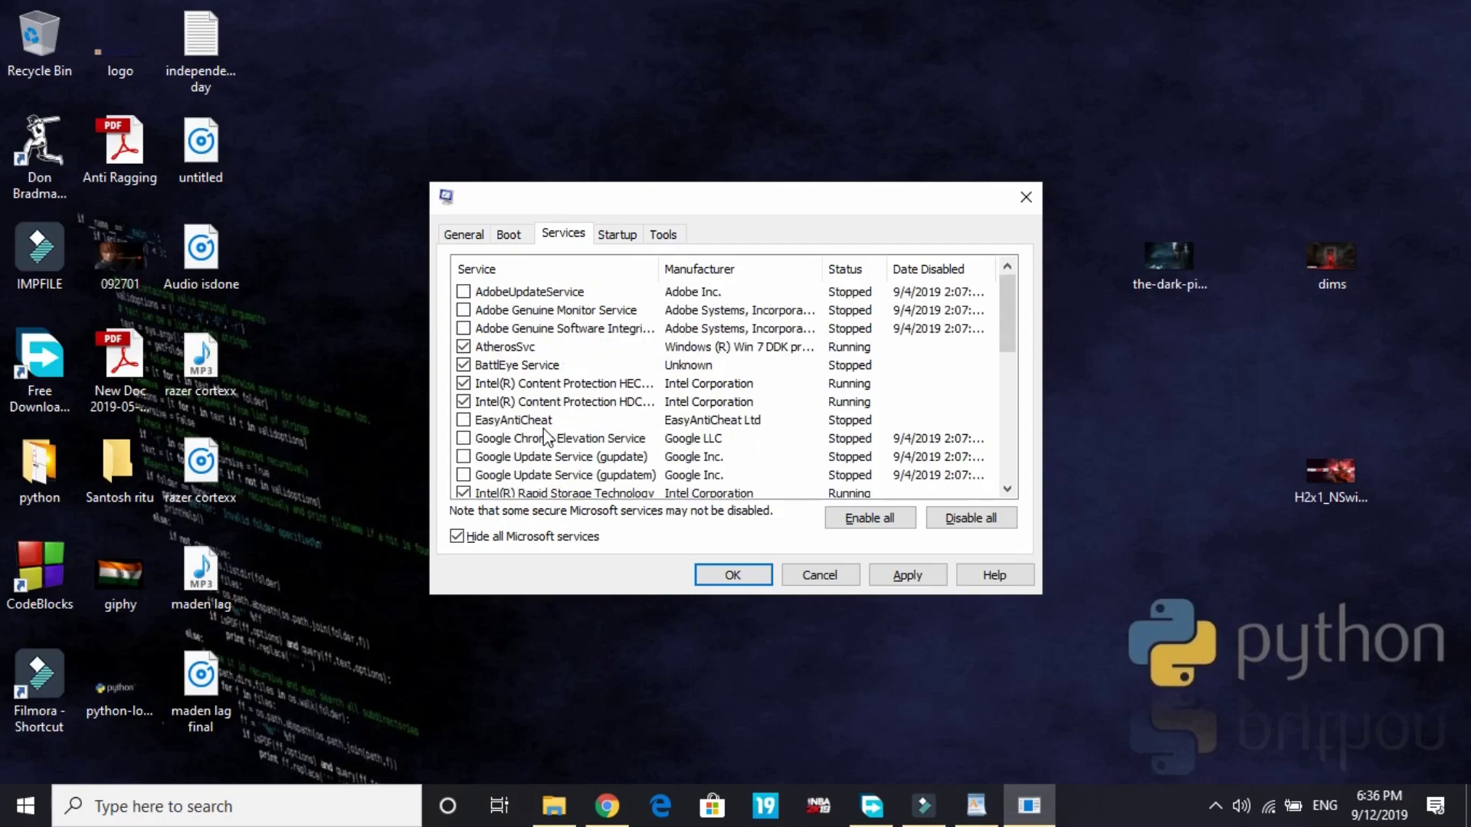
{"action": "left_click", "coordinate": [601, 237]}
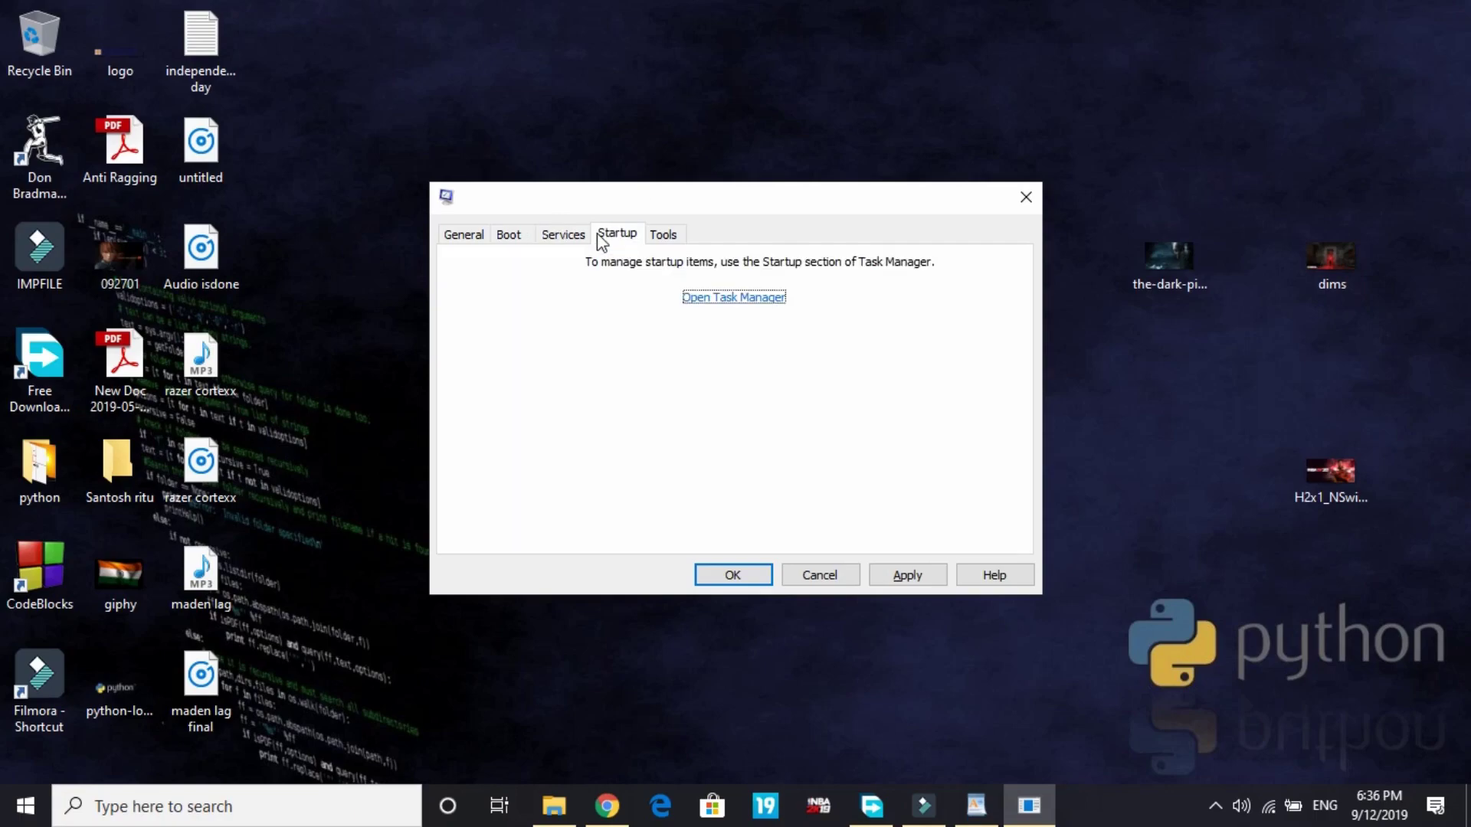
{"action": "left_click", "coordinate": [741, 300]}
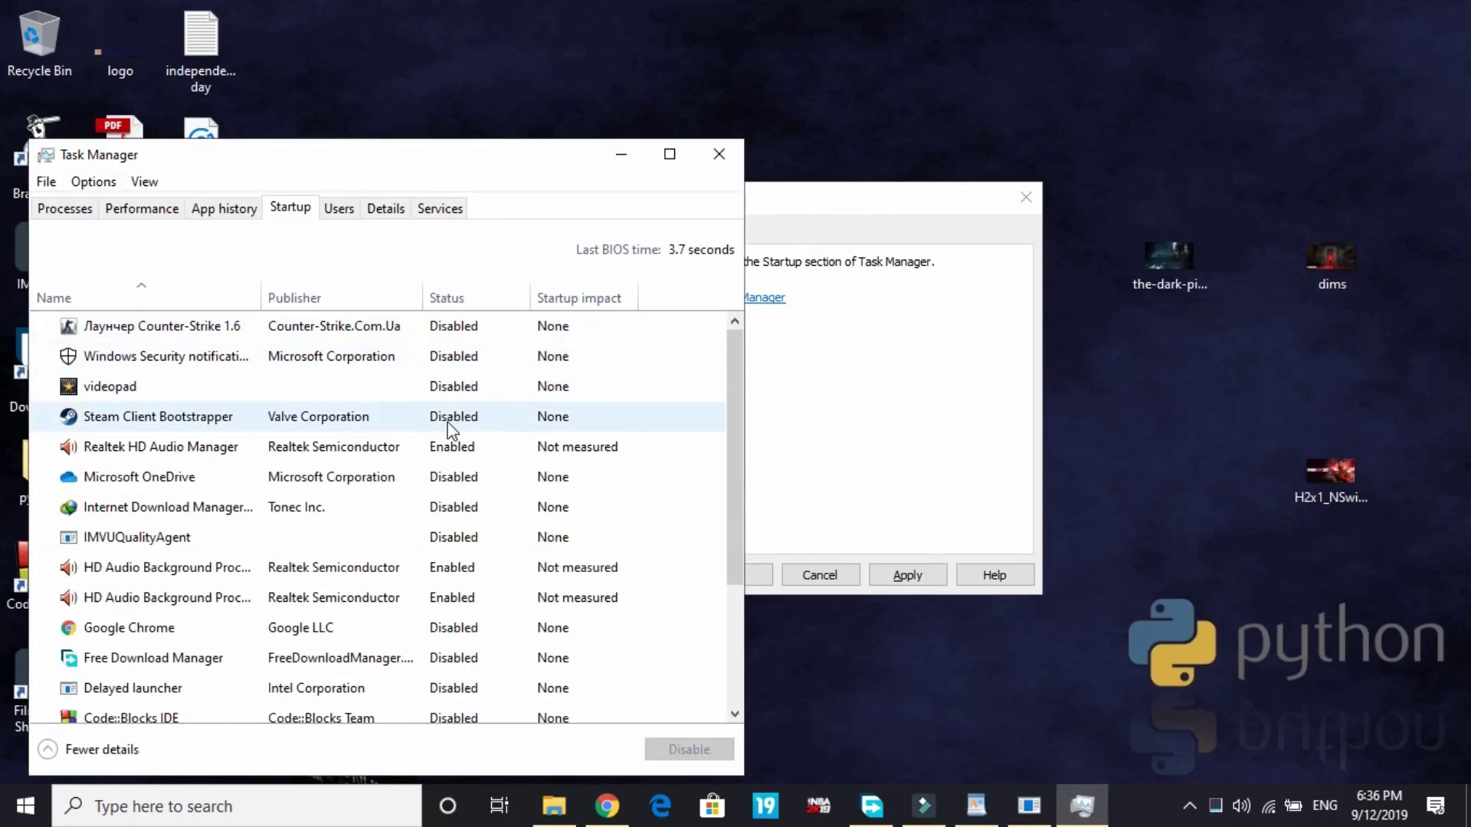
{"action": "scroll", "coordinate": [450, 421], "scroll_direction": "down", "scroll_amount": 2}
{"action": "scroll", "coordinate": [449, 428], "scroll_direction": "up", "scroll_amount": 2}
{"action": "scroll", "coordinate": [143, 525], "scroll_direction": "down", "scroll_amount": 1}
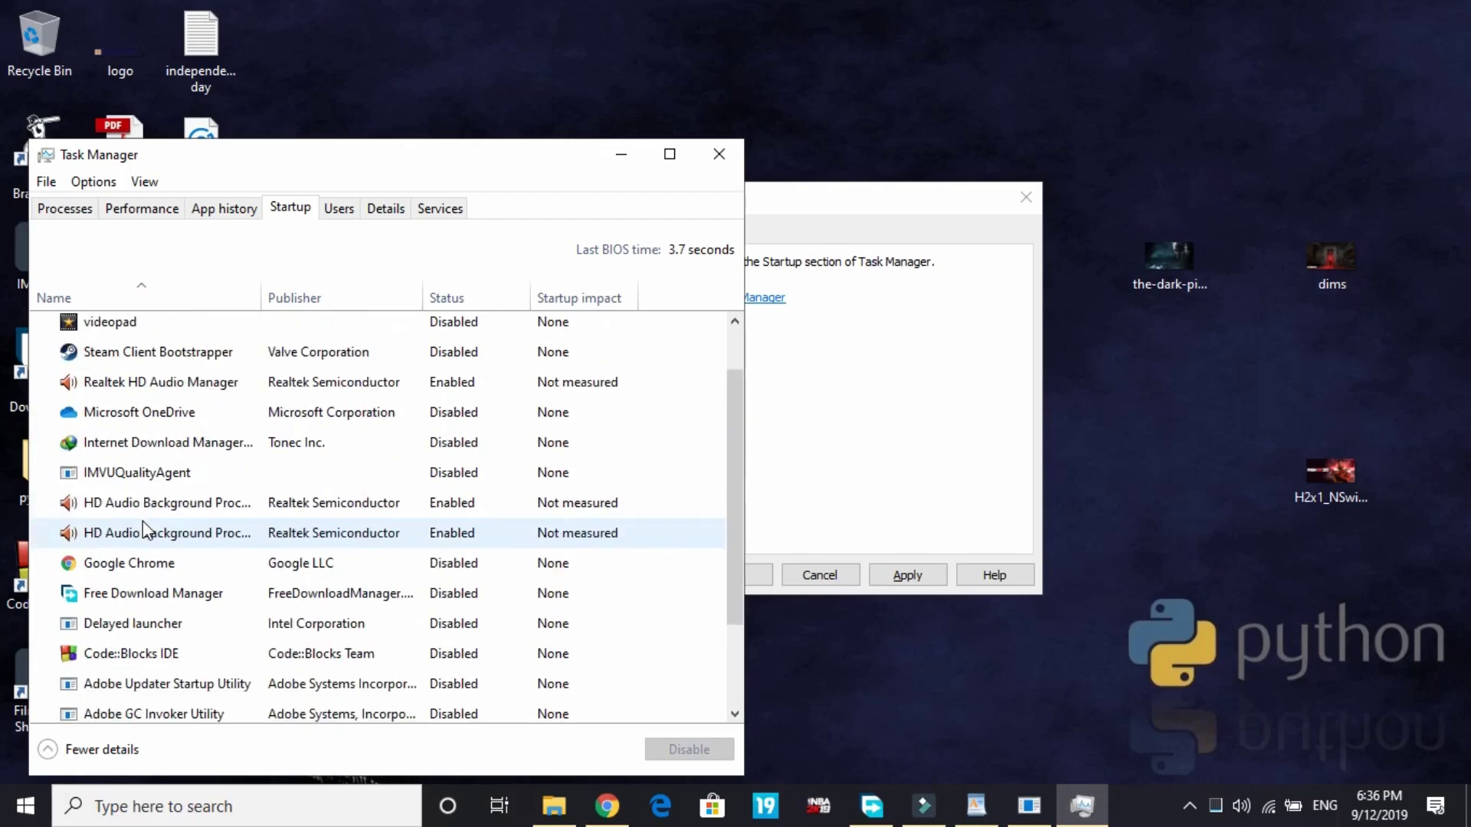
{"action": "left_click", "coordinate": [374, 387]}
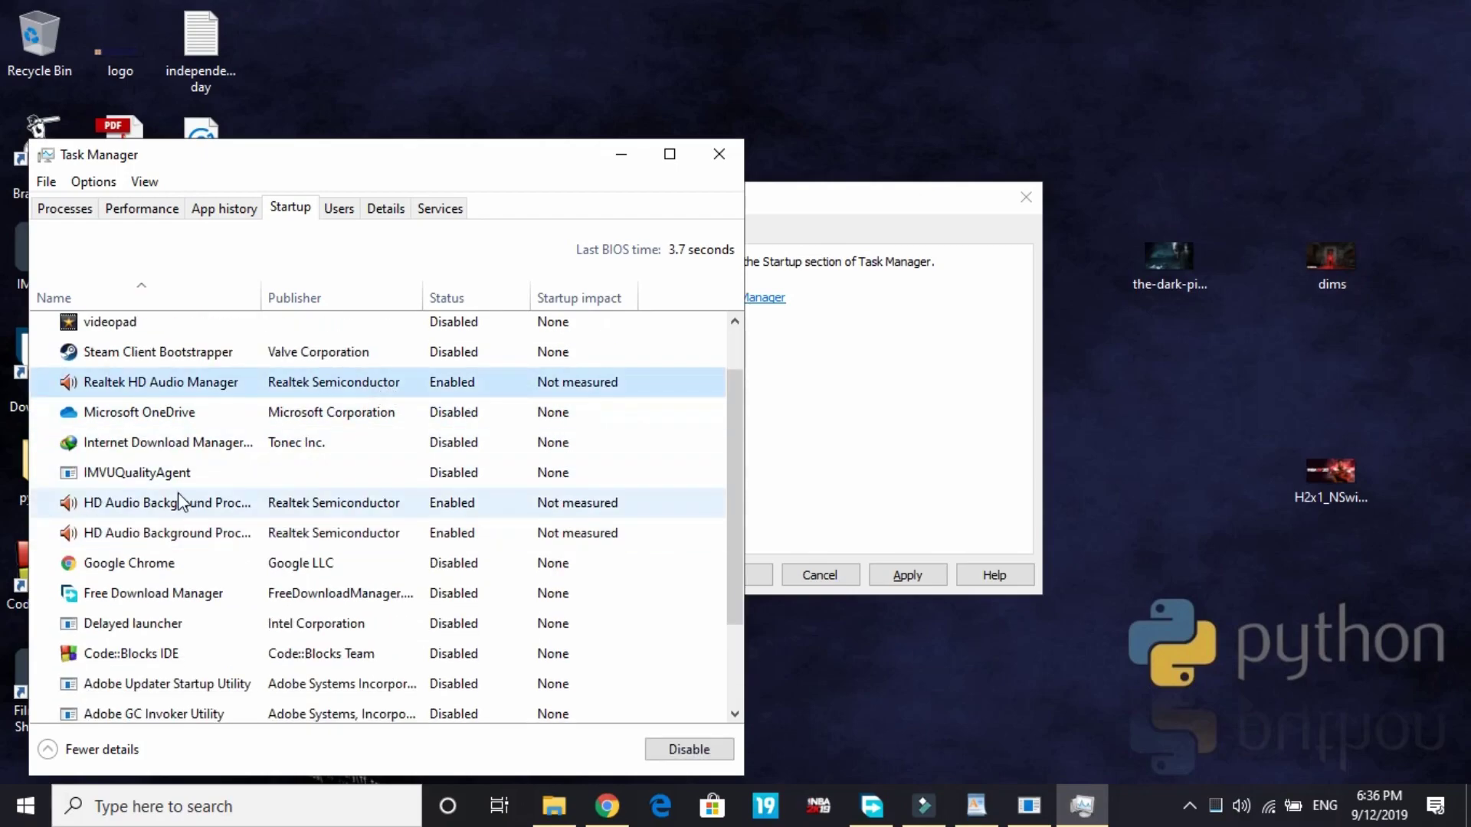
{"action": "left_click", "coordinate": [152, 511]}
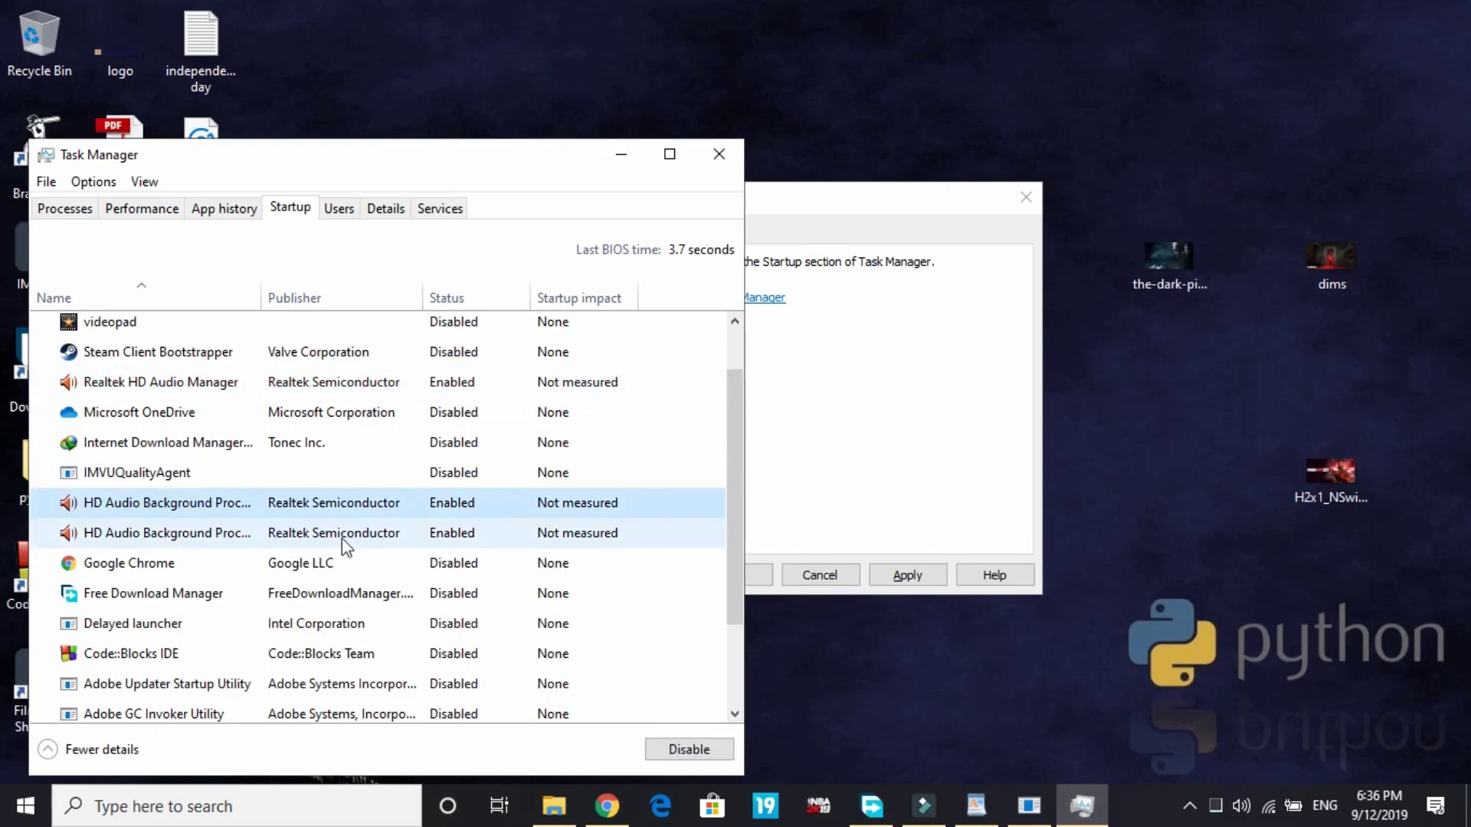
{"action": "scroll", "coordinate": [344, 545], "scroll_direction": "up", "scroll_amount": 1}
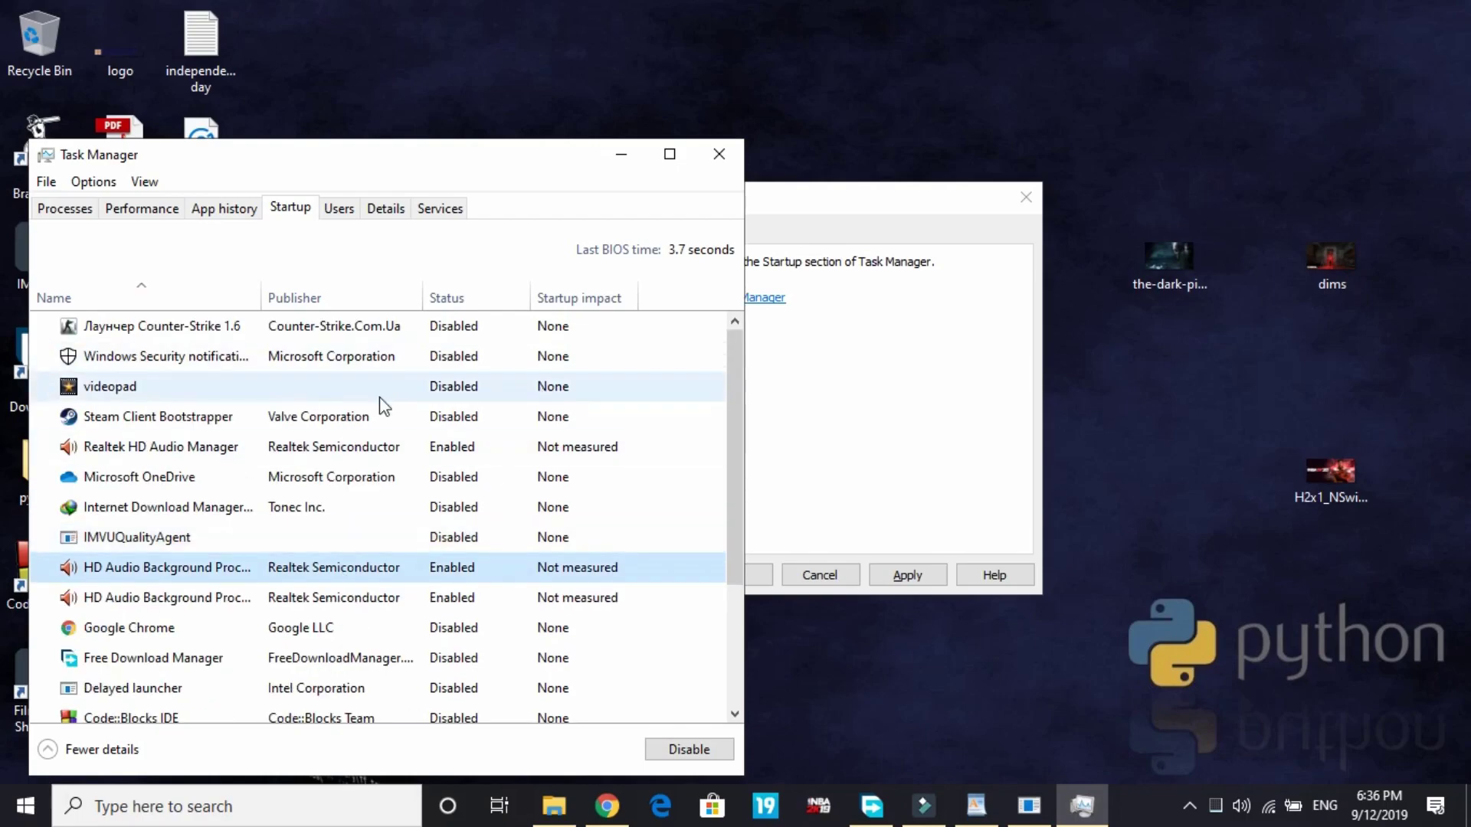
{"action": "left_click", "coordinate": [300, 387]}
{"action": "right_click", "coordinate": [300, 386]}
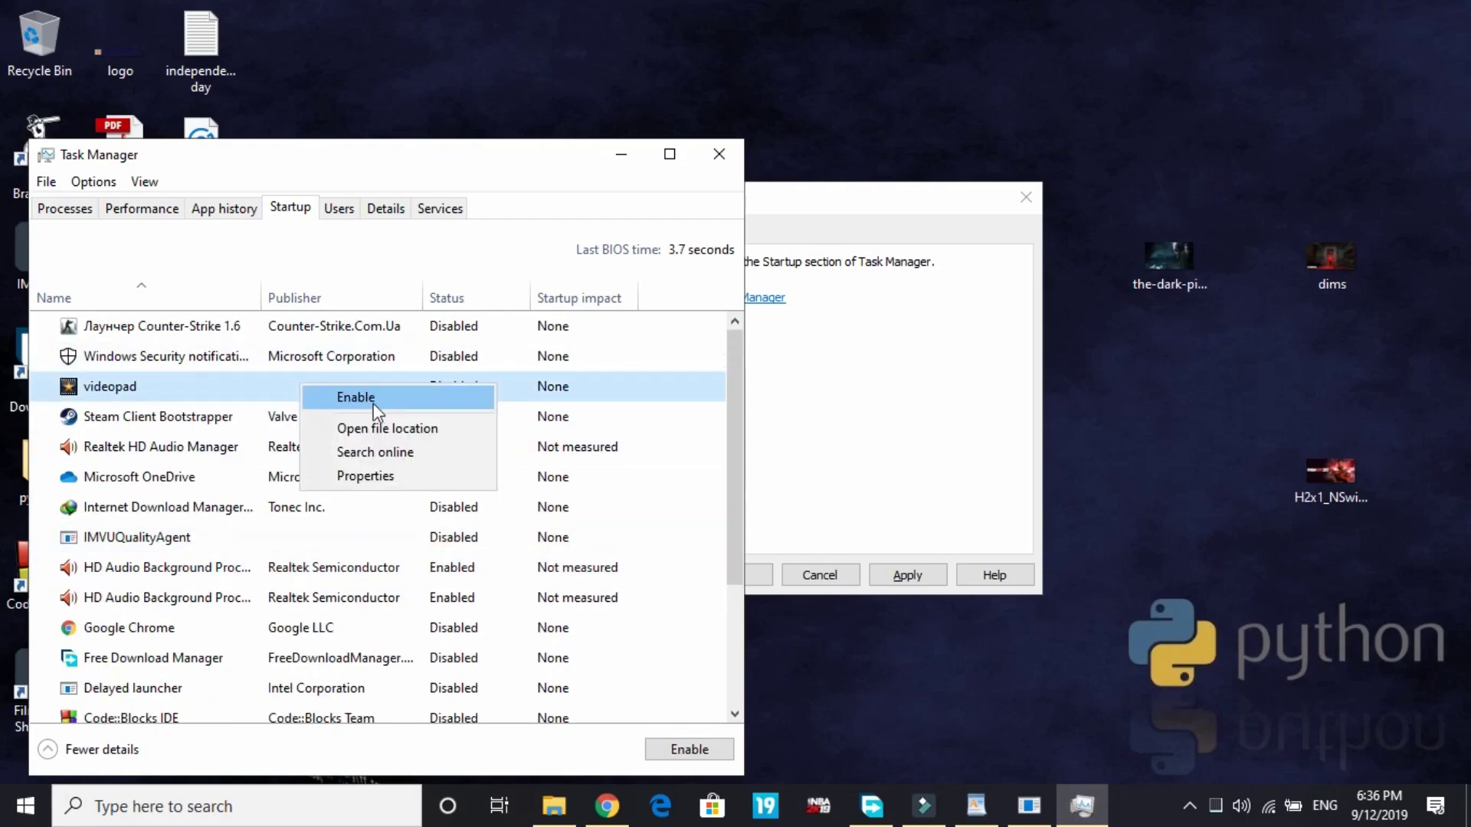
{"action": "left_click", "coordinate": [567, 300]}
{"action": "left_click", "coordinate": [718, 154]}
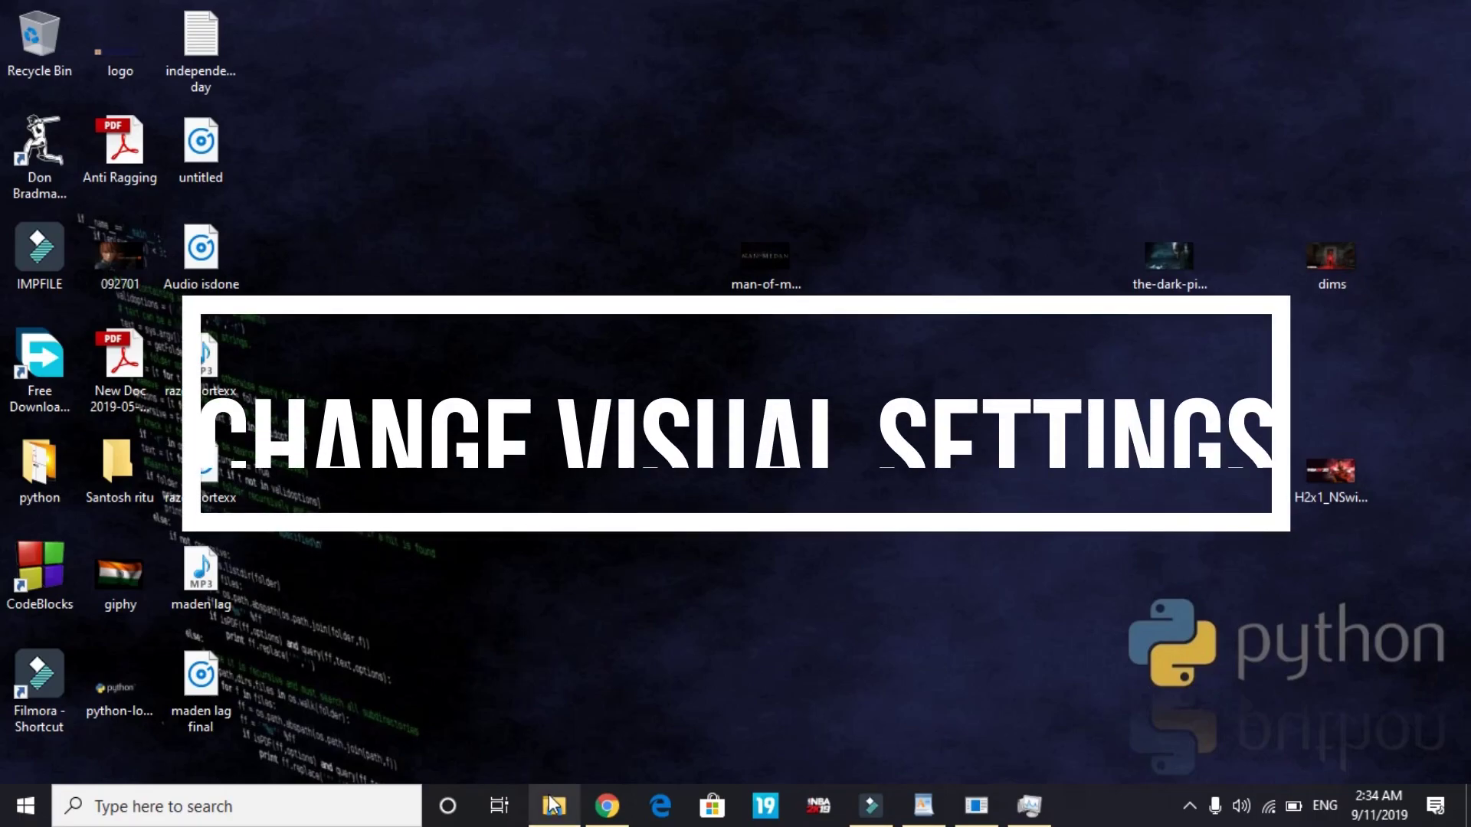
Open File Explorer, maximize it and bring up This PC's system properties.
{"action": "left_click", "coordinate": [553, 804]}
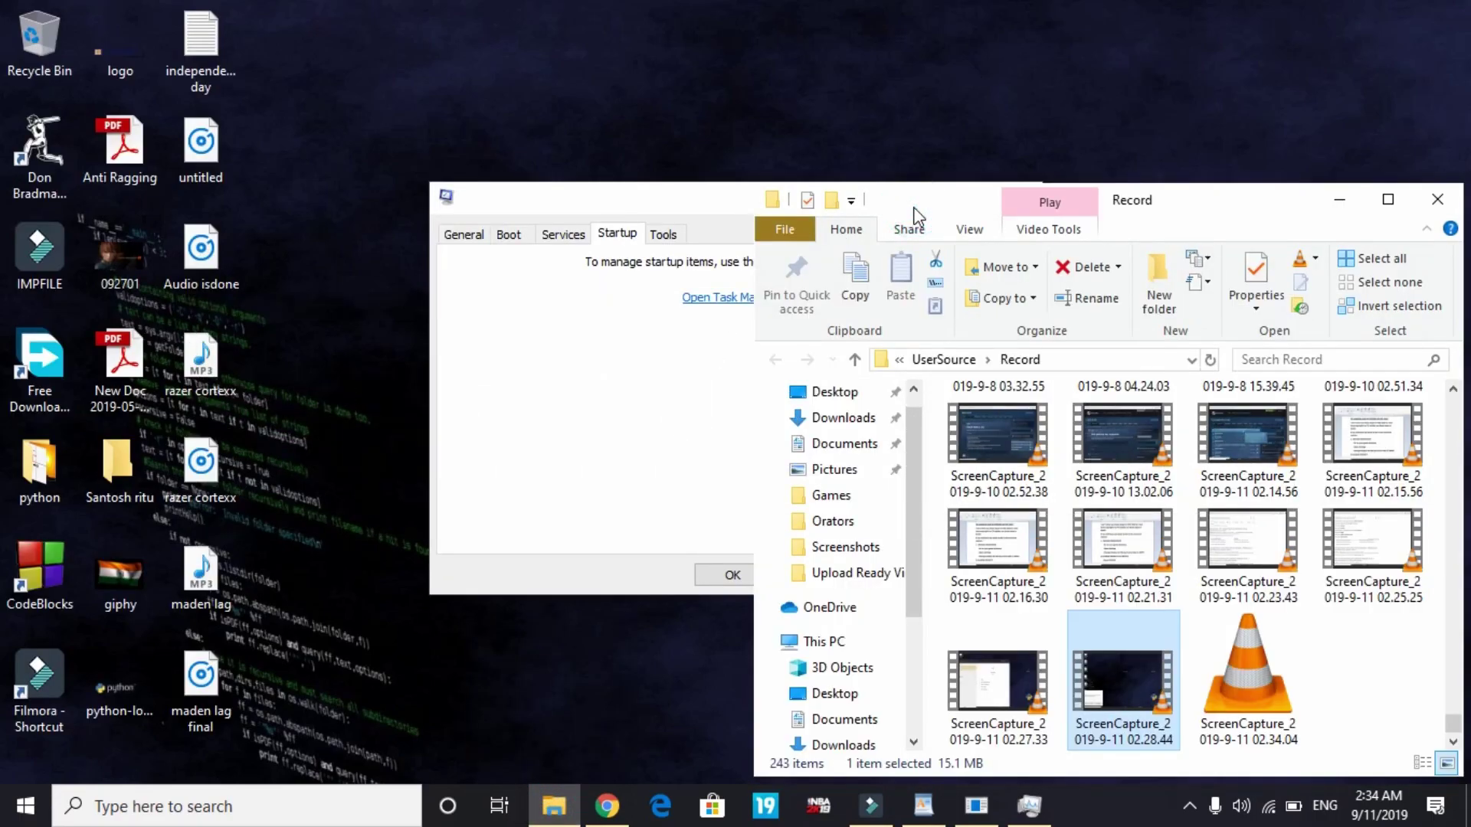
{"action": "double_click", "coordinate": [947, 184]}
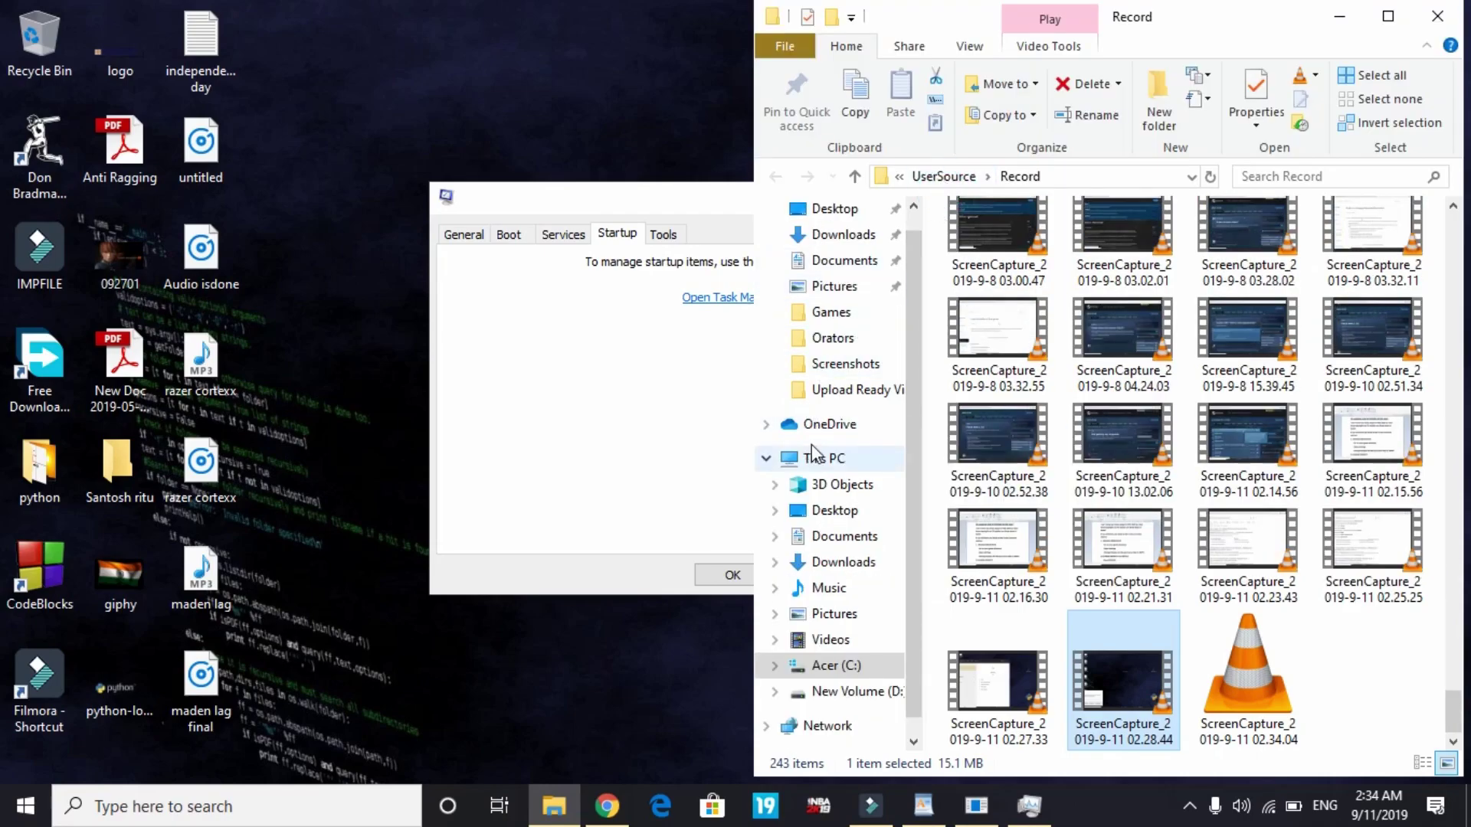
{"action": "right_click", "coordinate": [803, 458]}
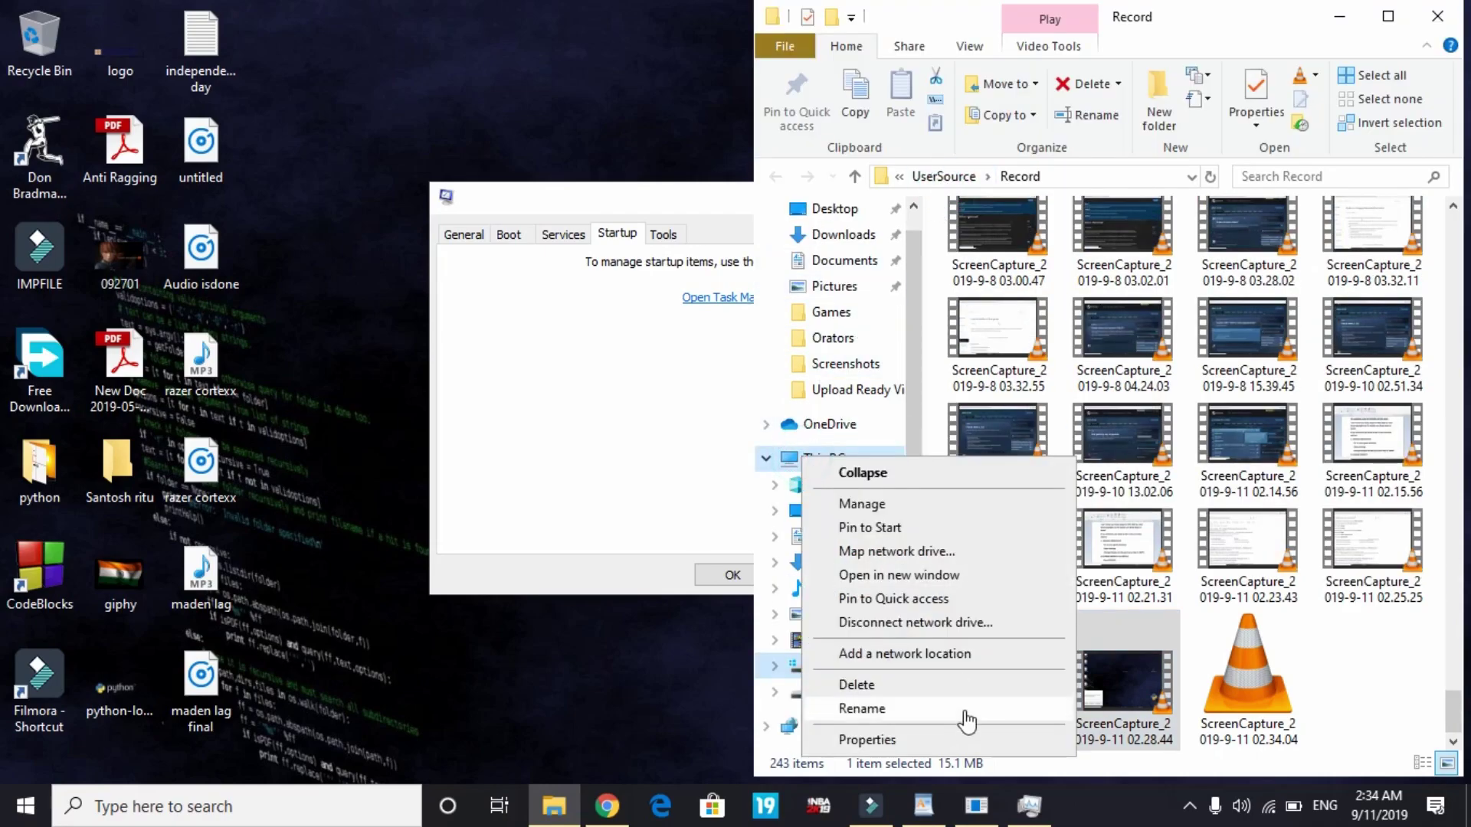
{"action": "key", "text": "Escape"}
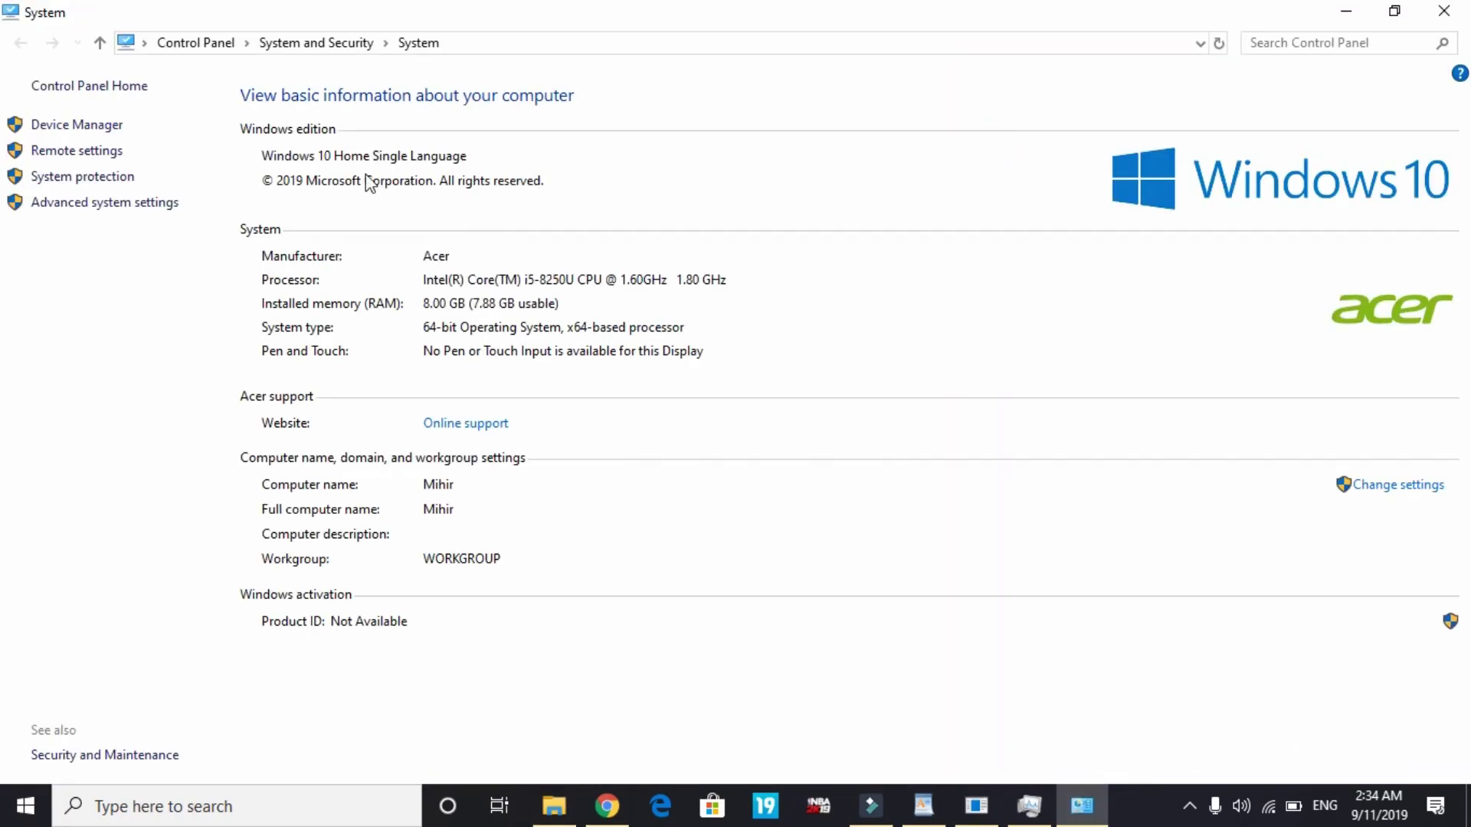
Choose Adjust for best performance, keeping smooth screen fonts and thumbnails instead of icons.
{"action": "left_click", "coordinate": [84, 204]}
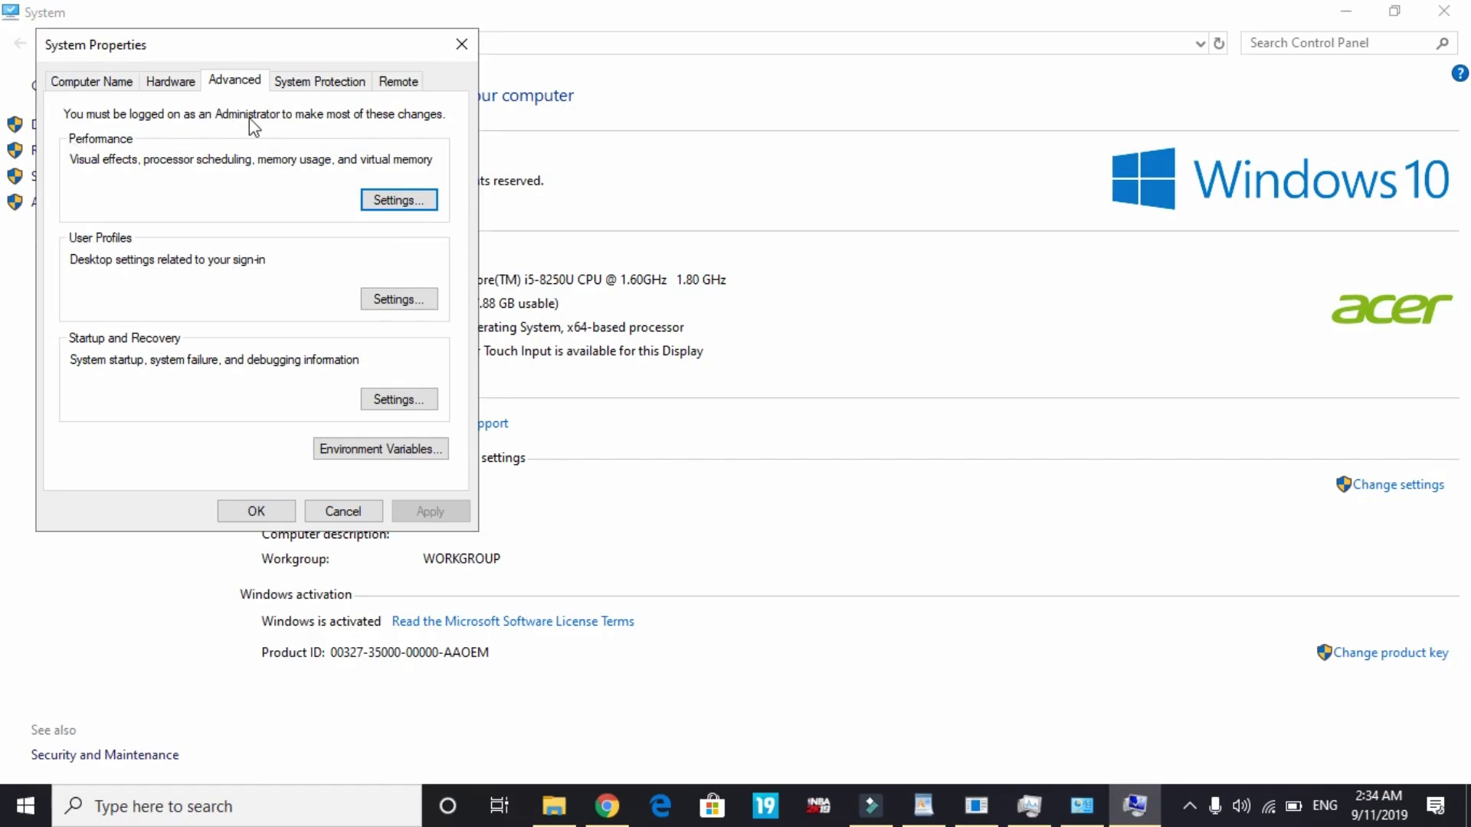
{"action": "left_click", "coordinate": [398, 201]}
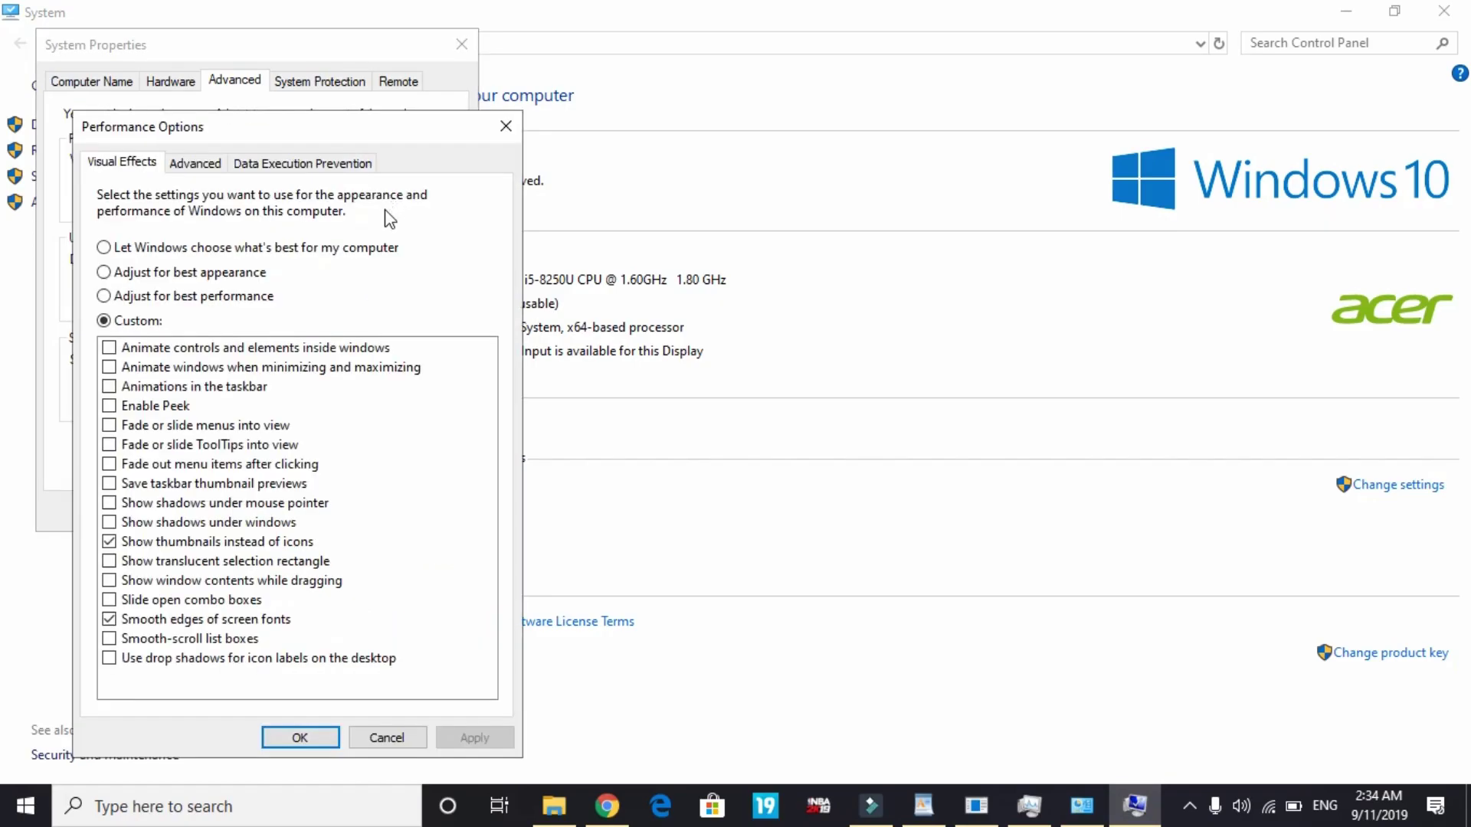
{"action": "left_click", "coordinate": [112, 249]}
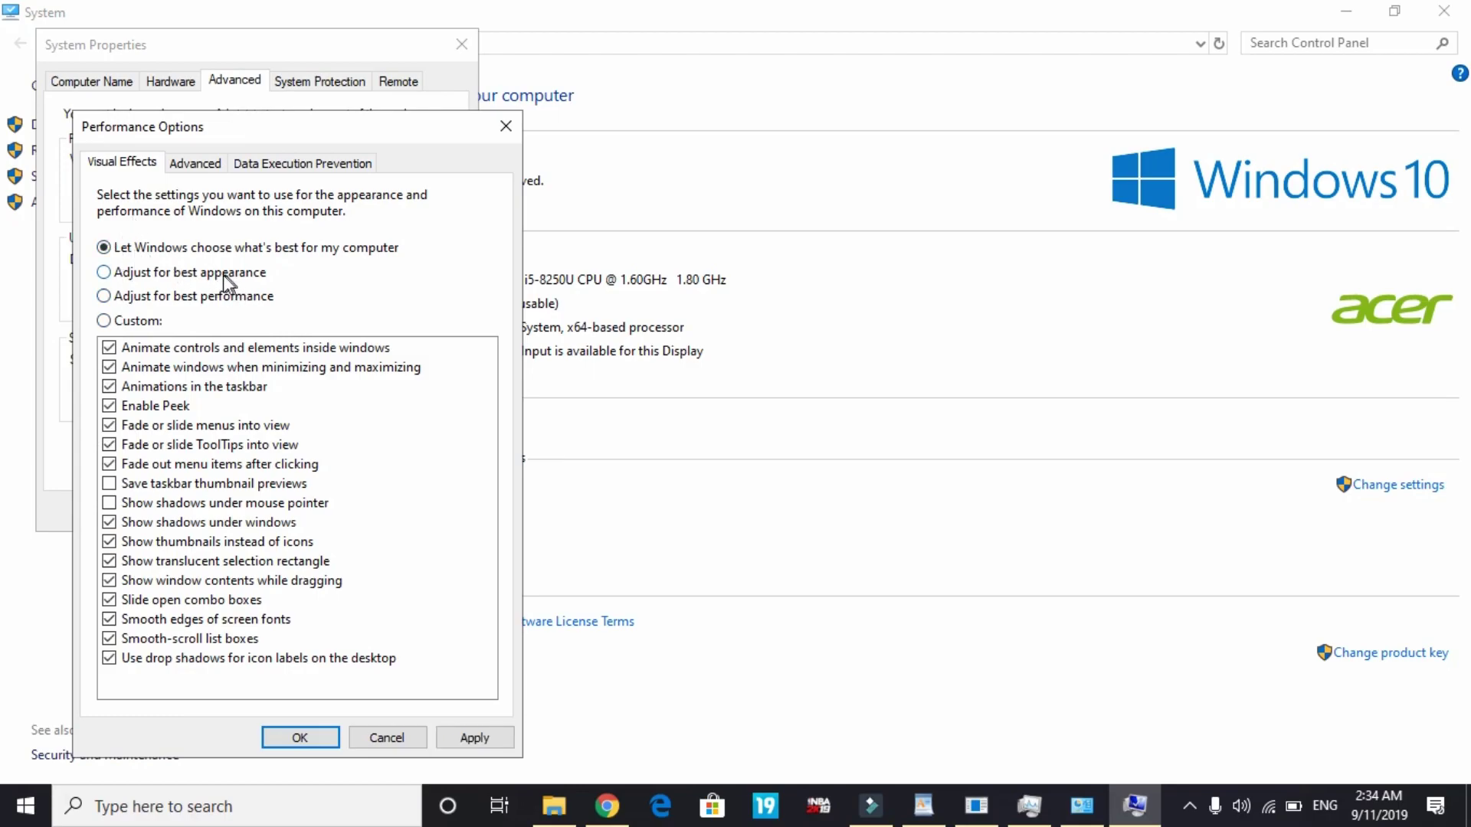
{"action": "left_click", "coordinate": [127, 298]}
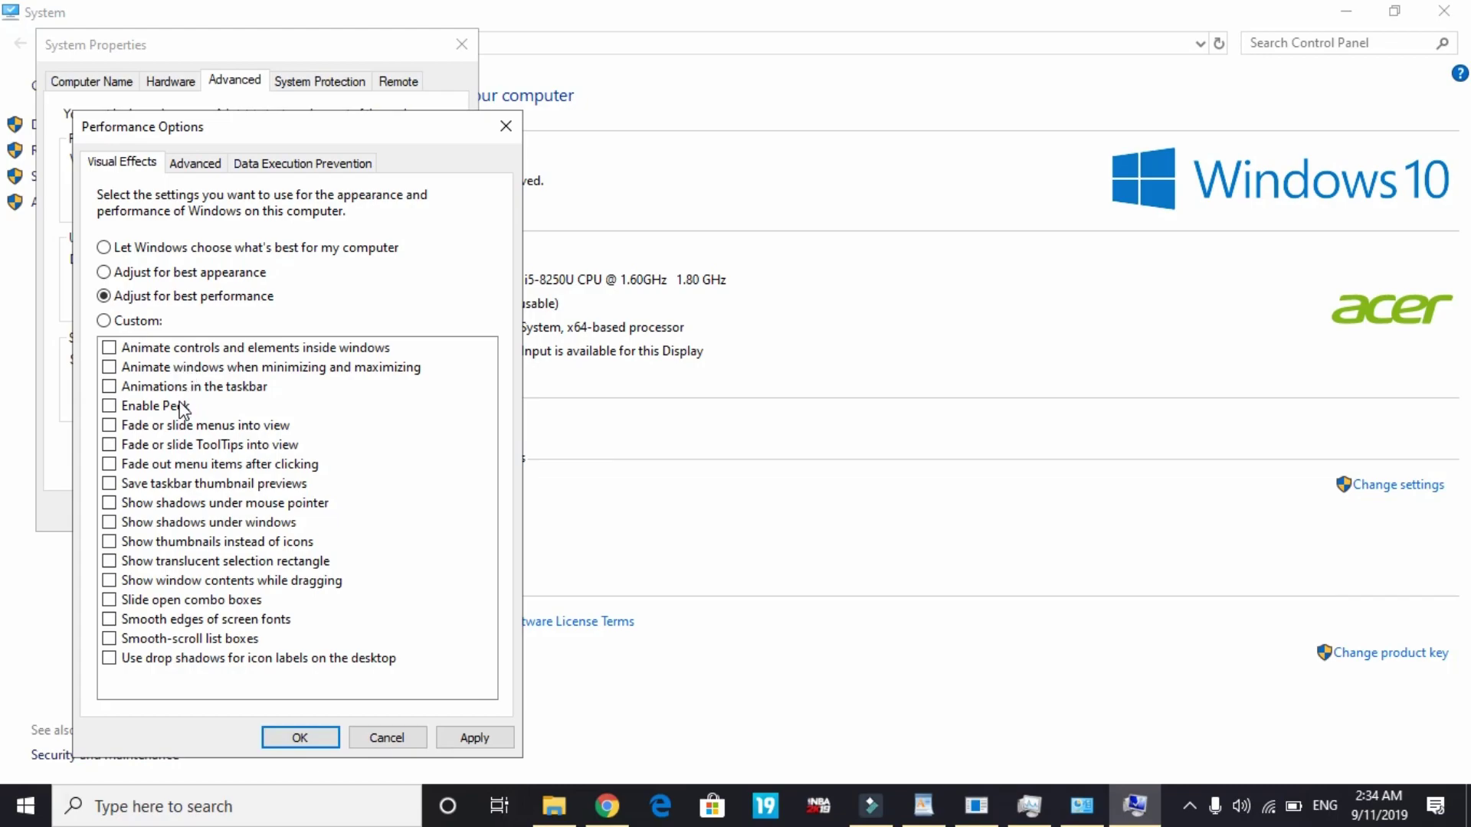
{"action": "left_click", "coordinate": [112, 622]}
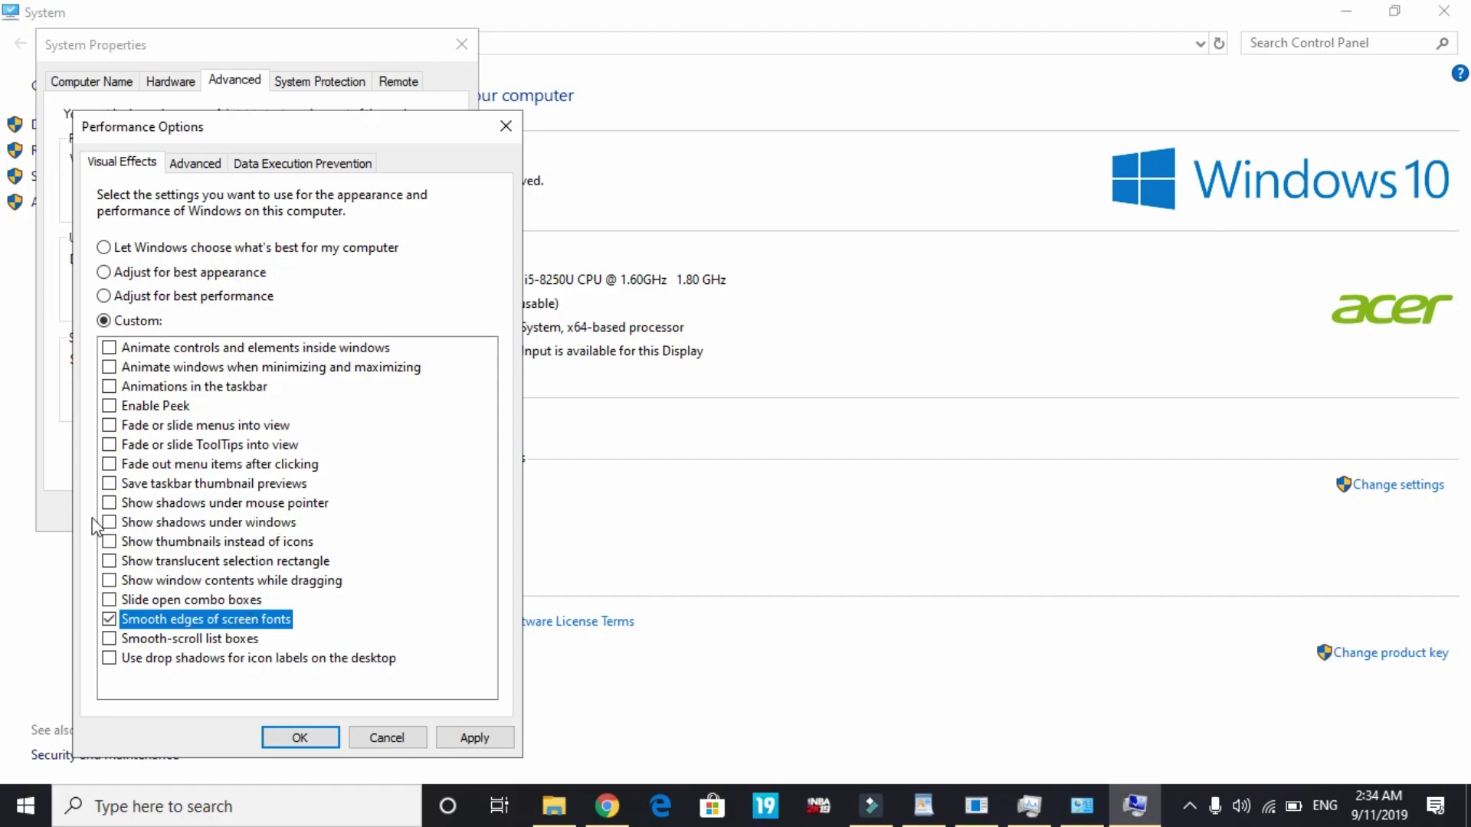
{"action": "left_click", "coordinate": [114, 546]}
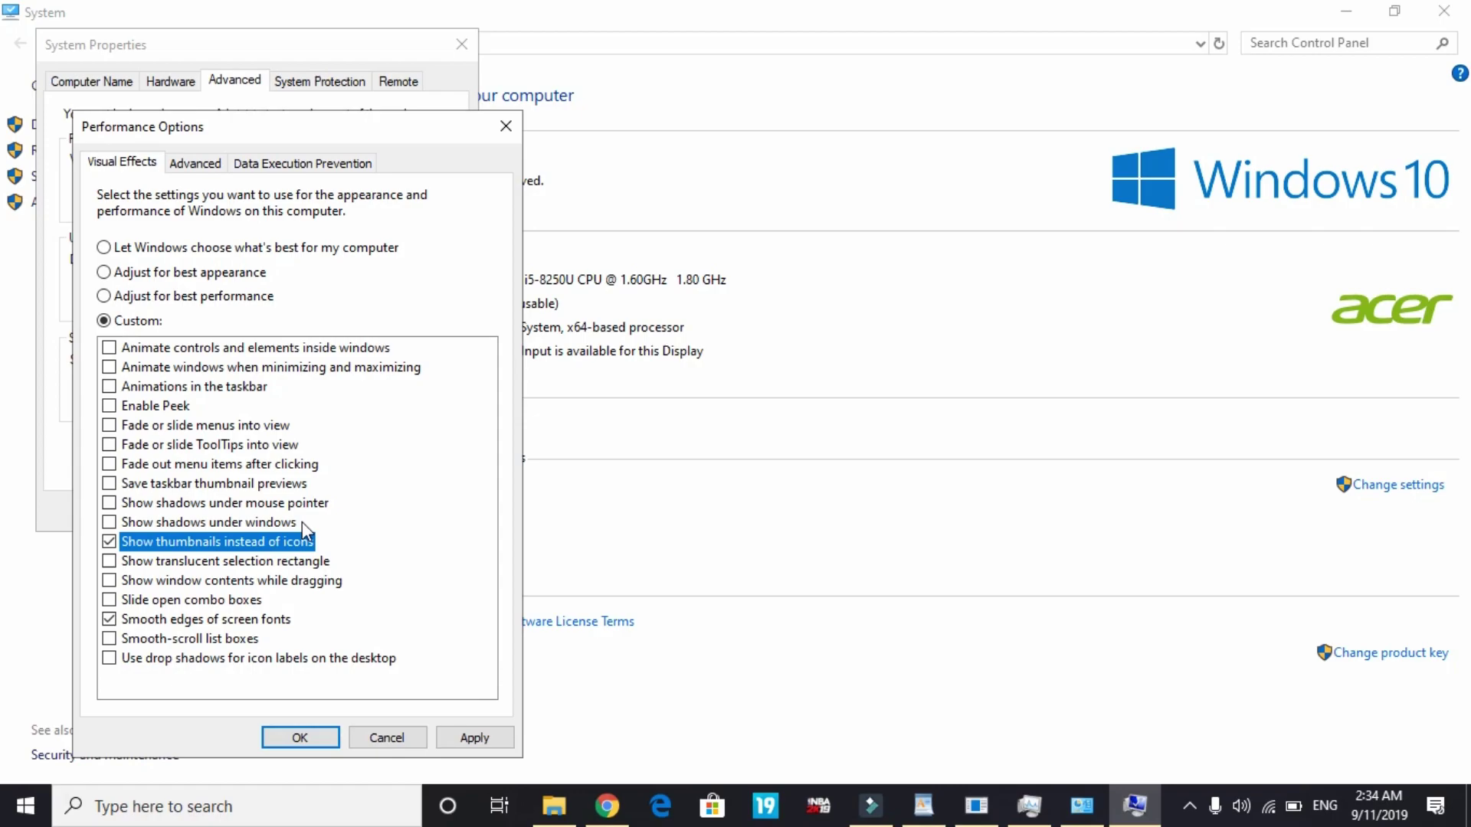
Apply the Custom visual effects and show the desktop with Win+D.
{"action": "left_click", "coordinate": [455, 728]}
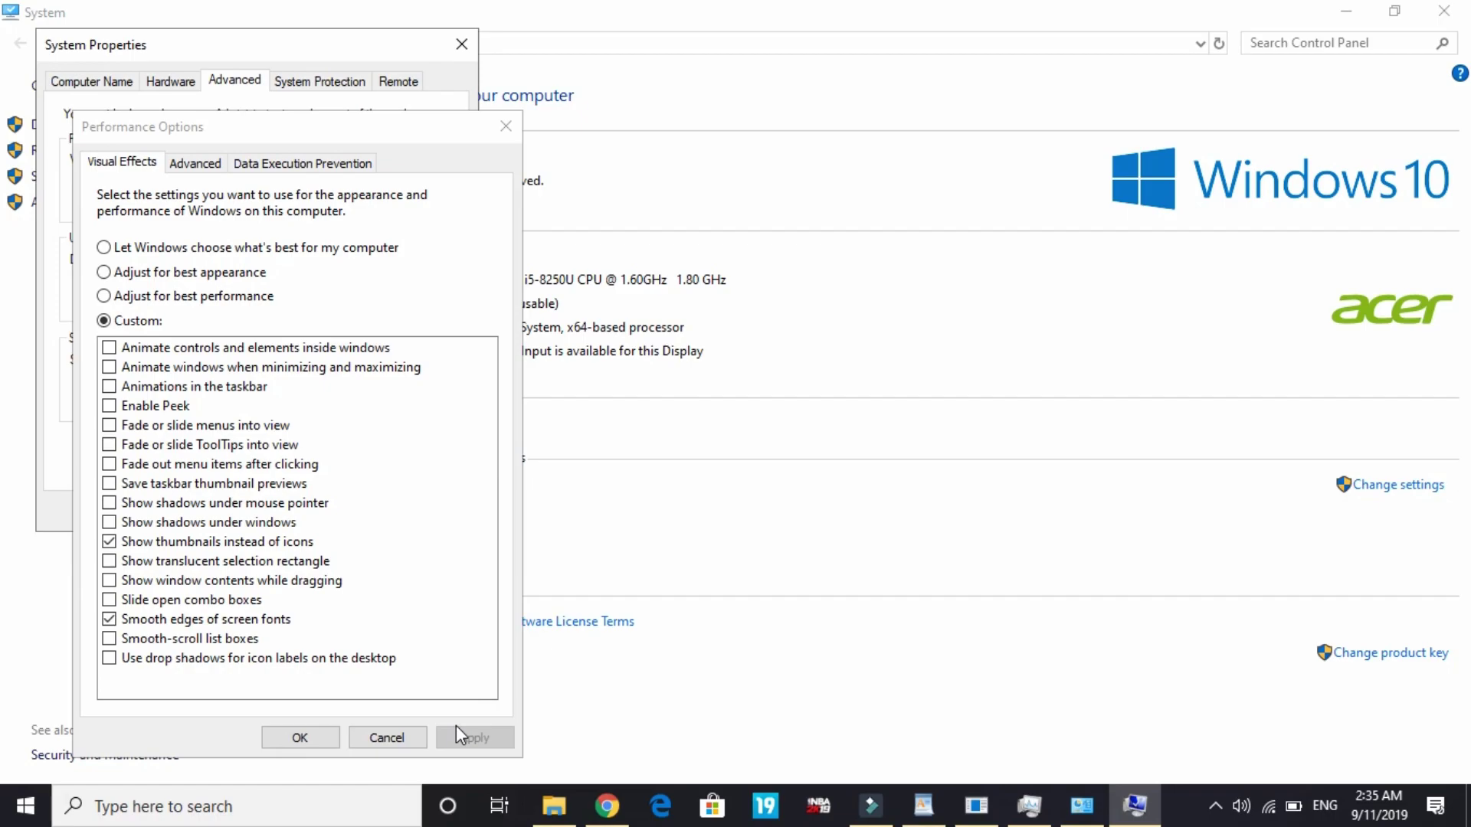
{"action": "key", "text": "super+d"}
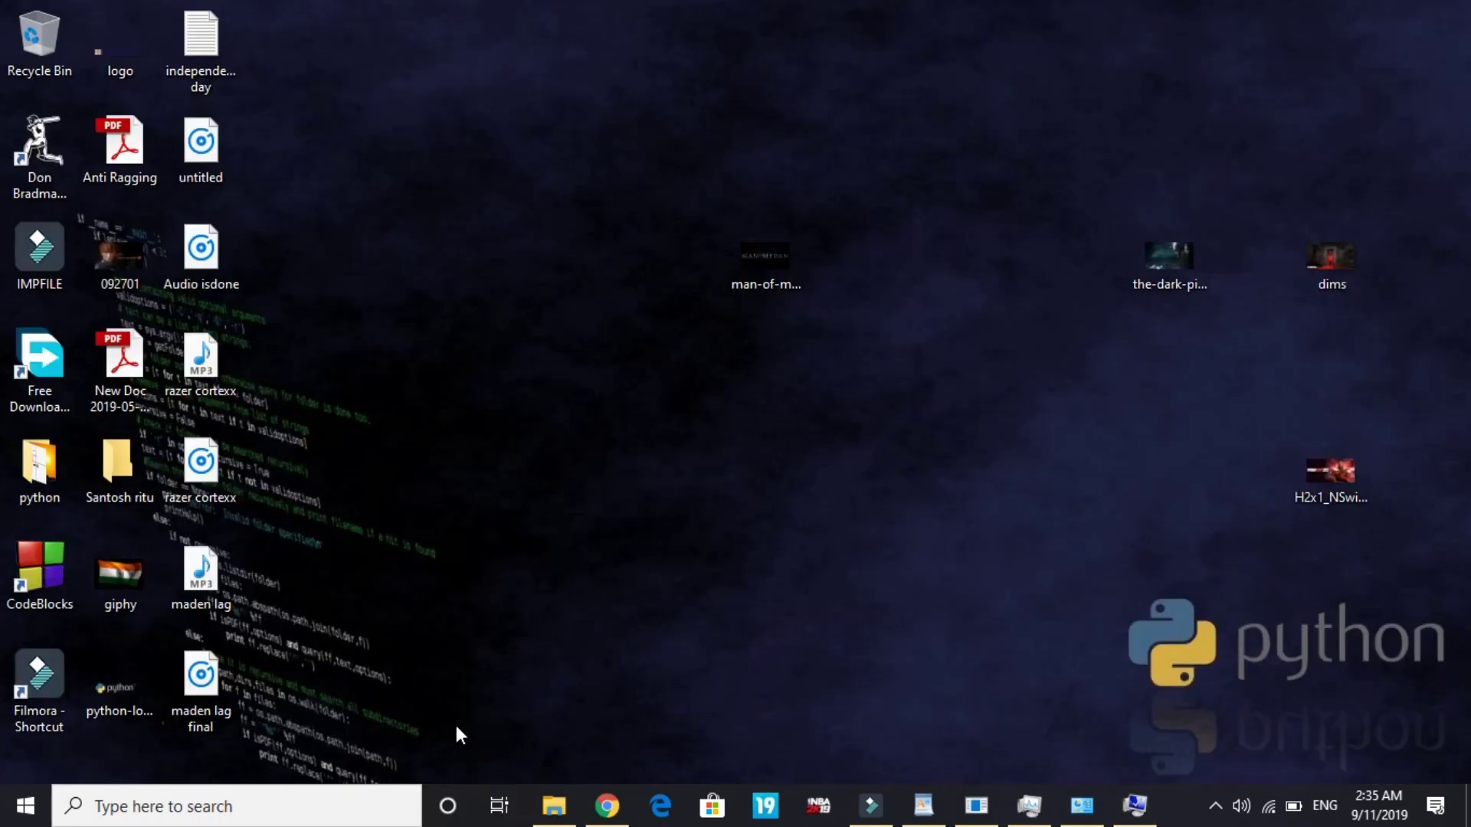